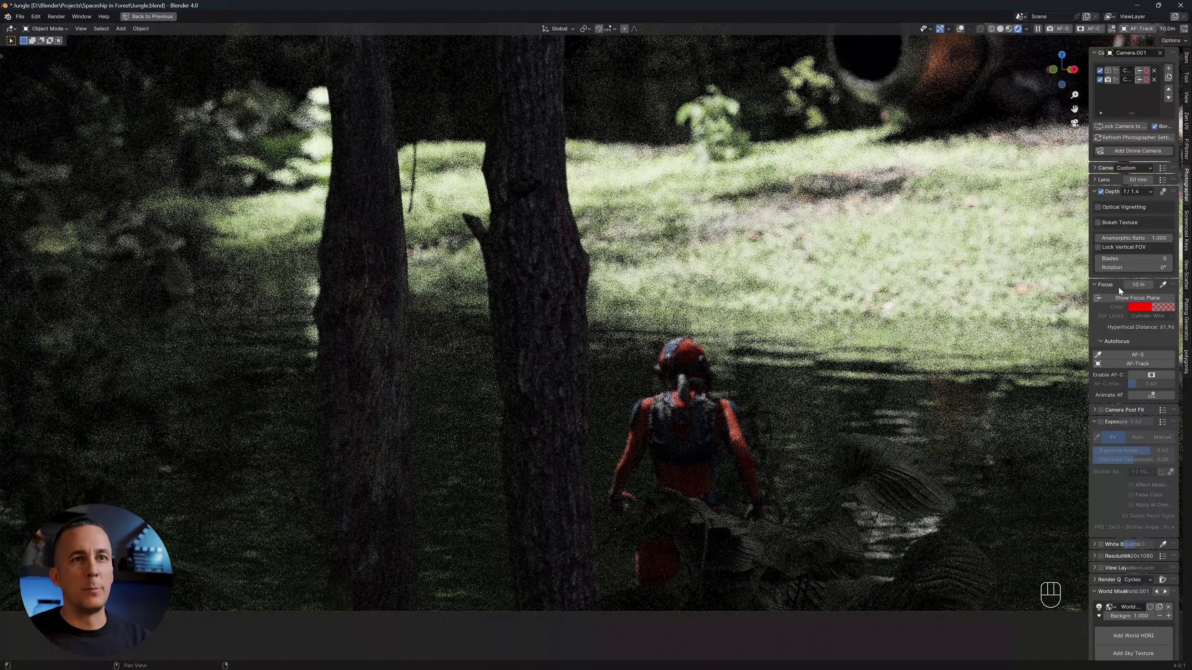
- Set the active camera's focus distance by sampling the spaceship's hull behind the clearing
click(1162, 284)
click(970, 58)
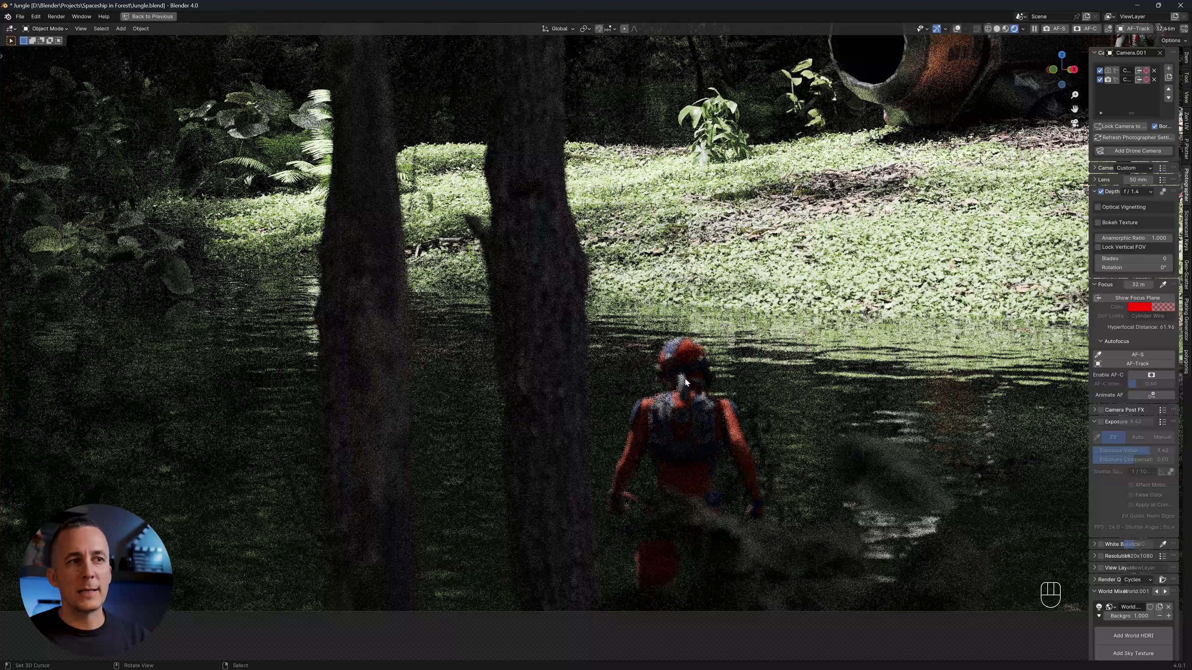
scroll(372, 399, down, 4)
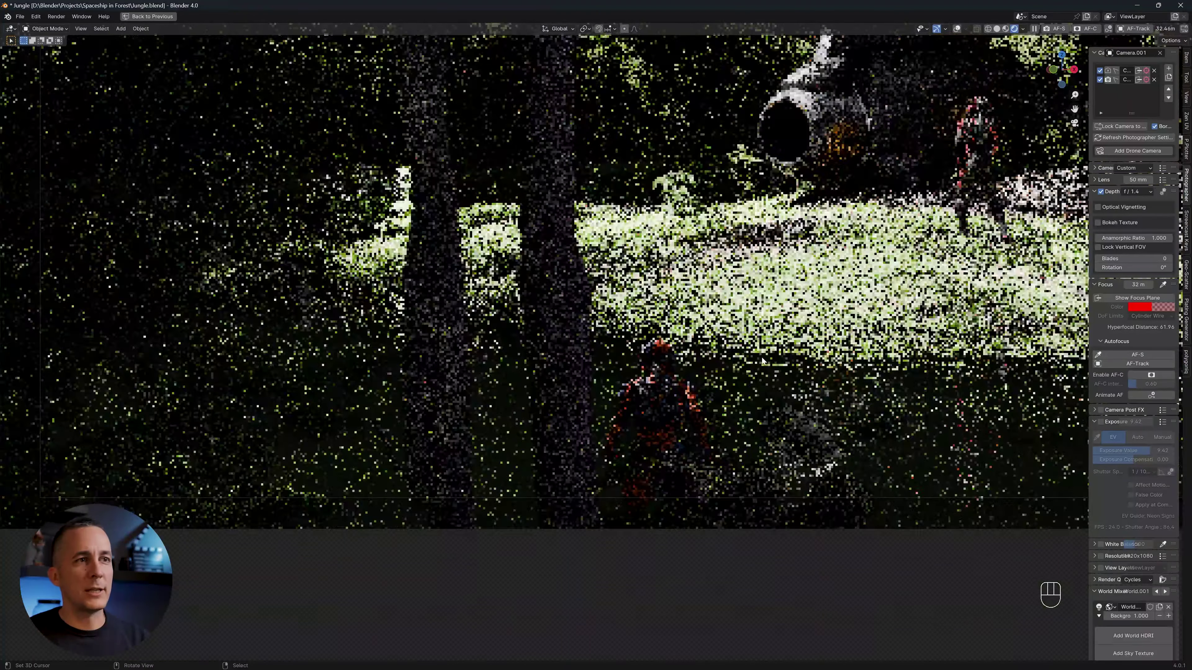
shift+middle_drag(827, 283, 672, 436)
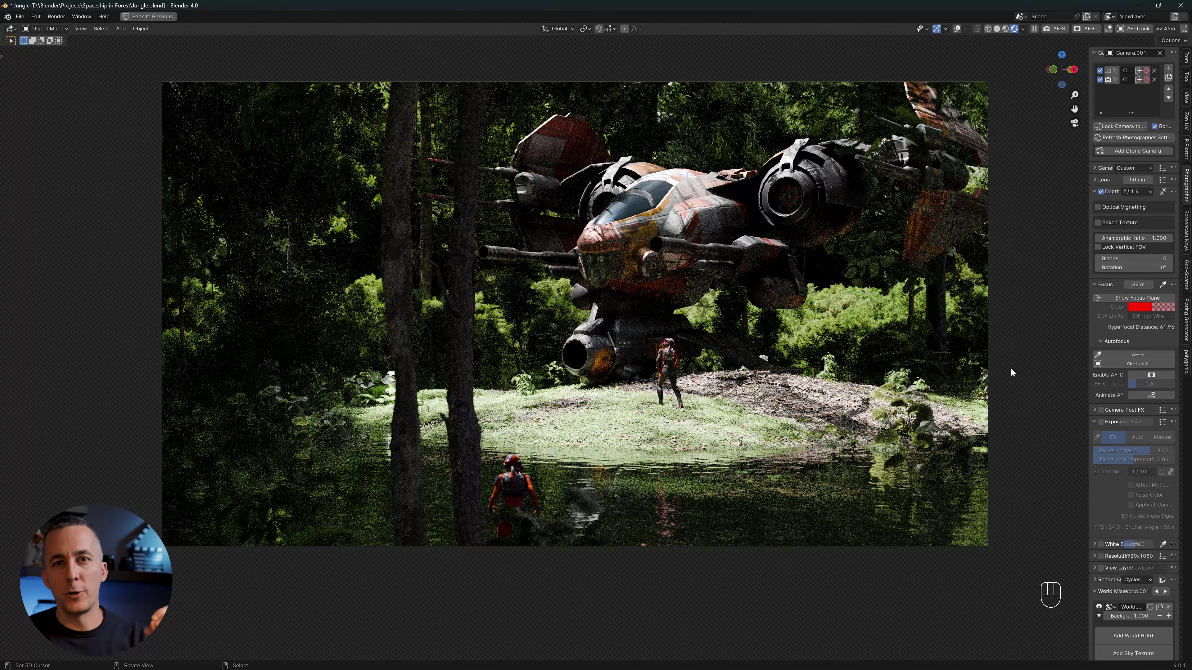
- Try a custom f-stop of 0.2 for the camera's depth of field and switch back to the preset f-stop
click(1164, 192)
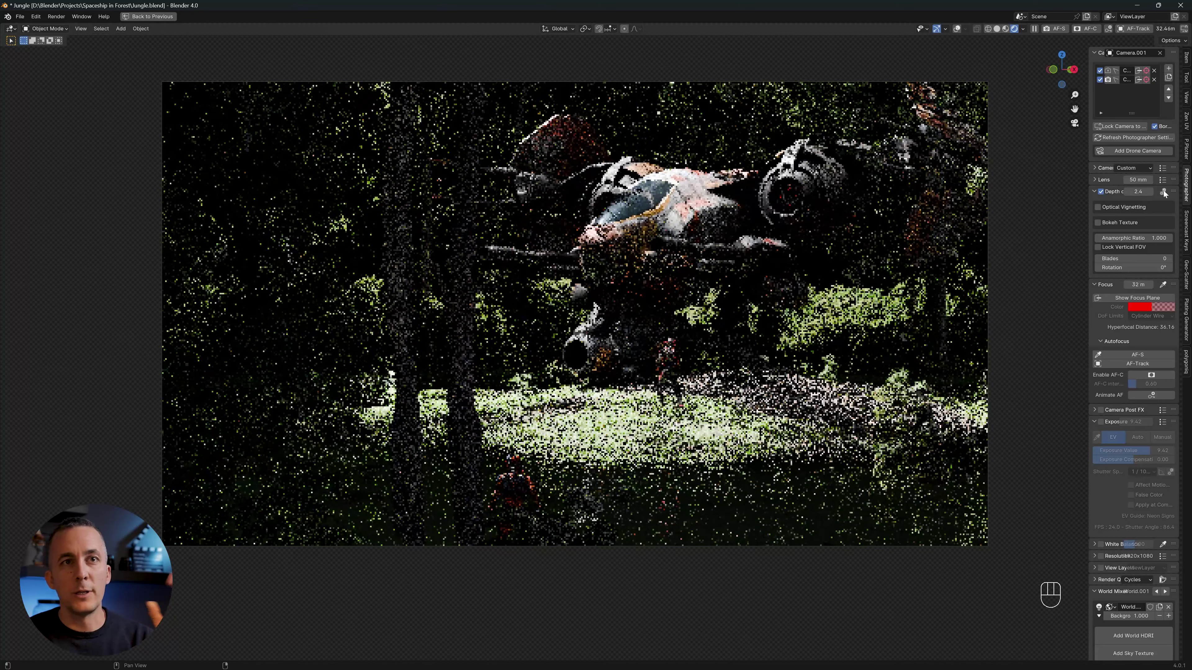
click(1150, 194)
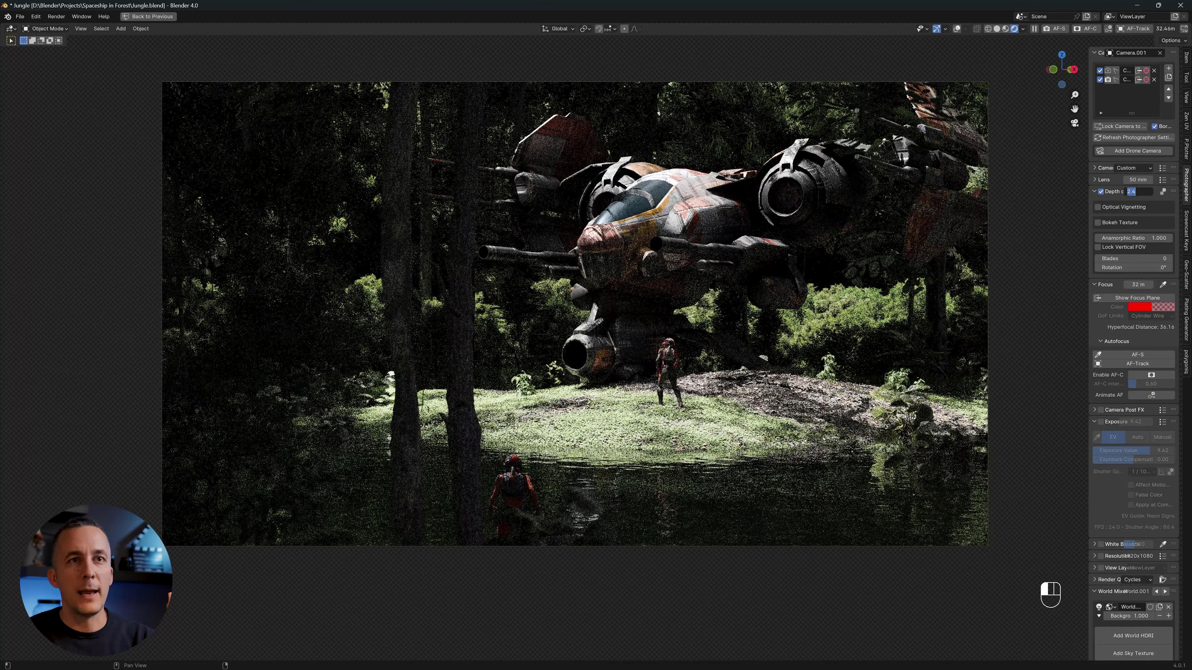
key(BackSpace)
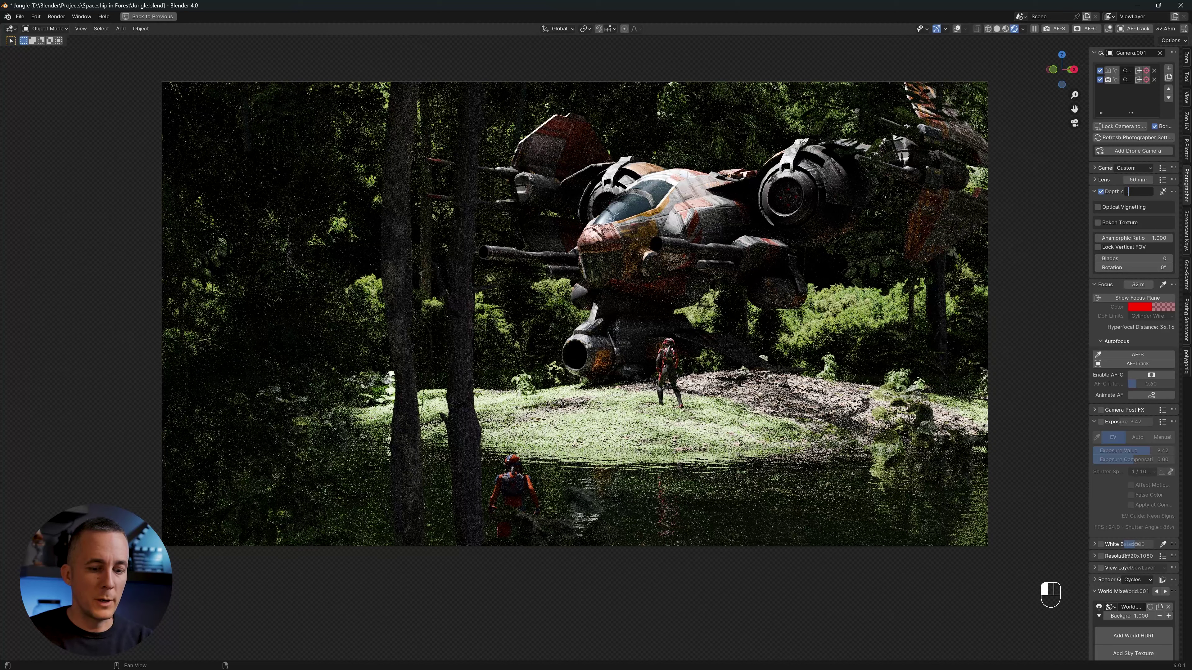
text(0.2)
key(Return)
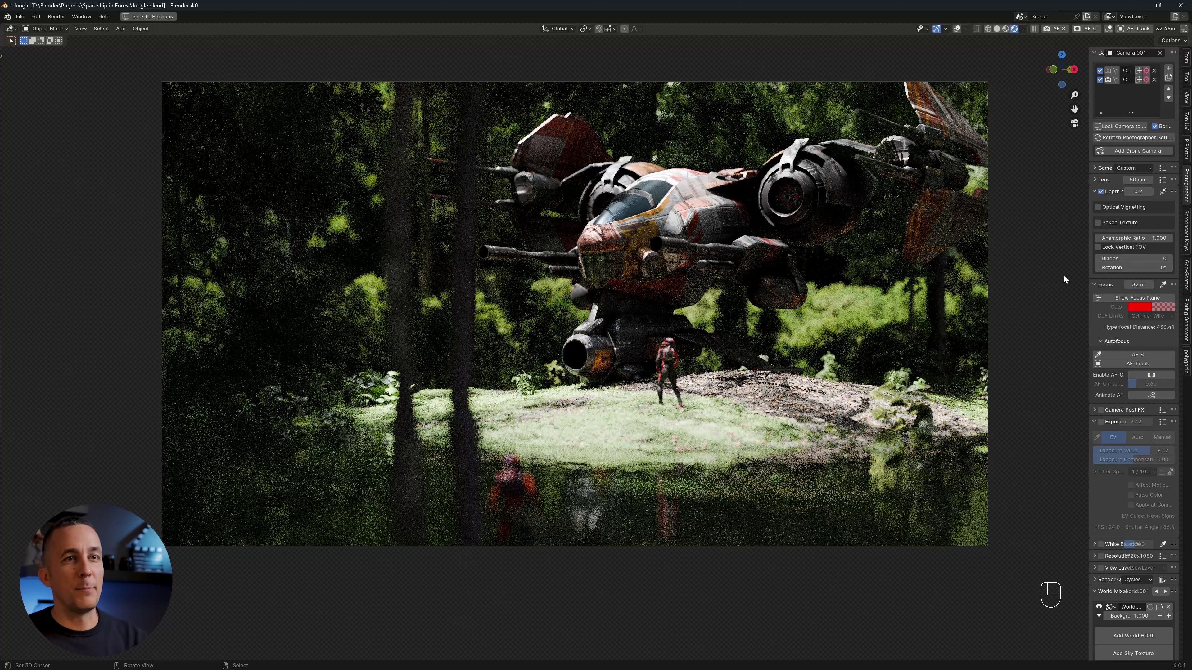
click(1163, 192)
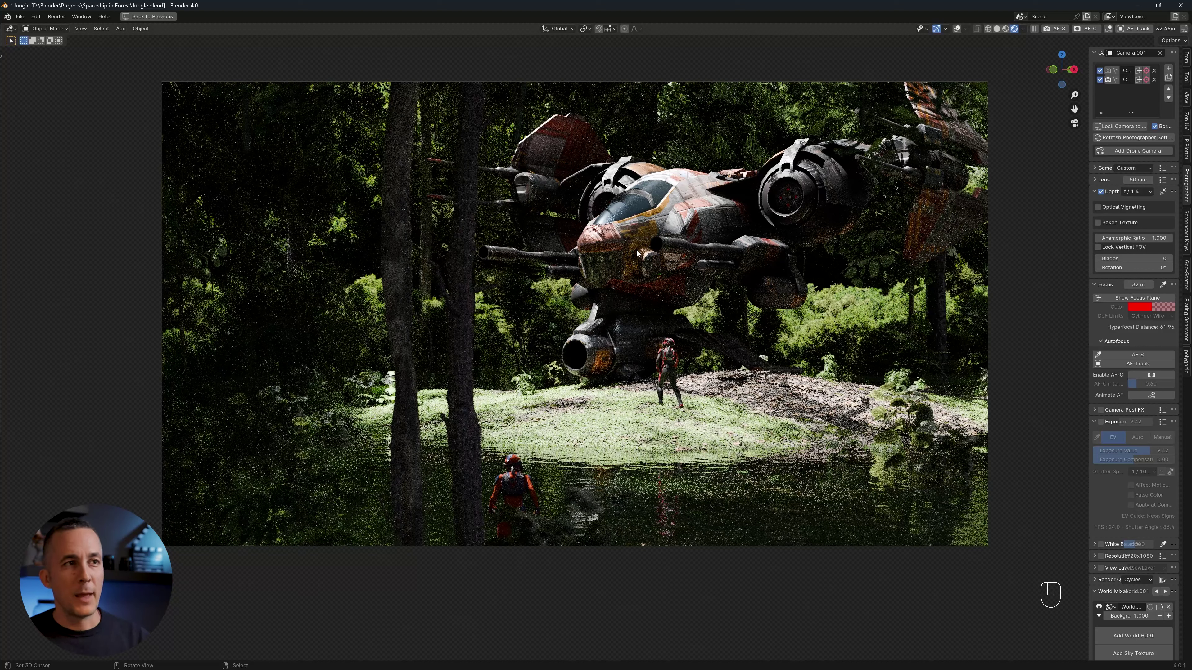
- Make the 24 mm camera the active one and show the scene's fog volume in the maximized rendered view
click(1100, 70)
click(1108, 70)
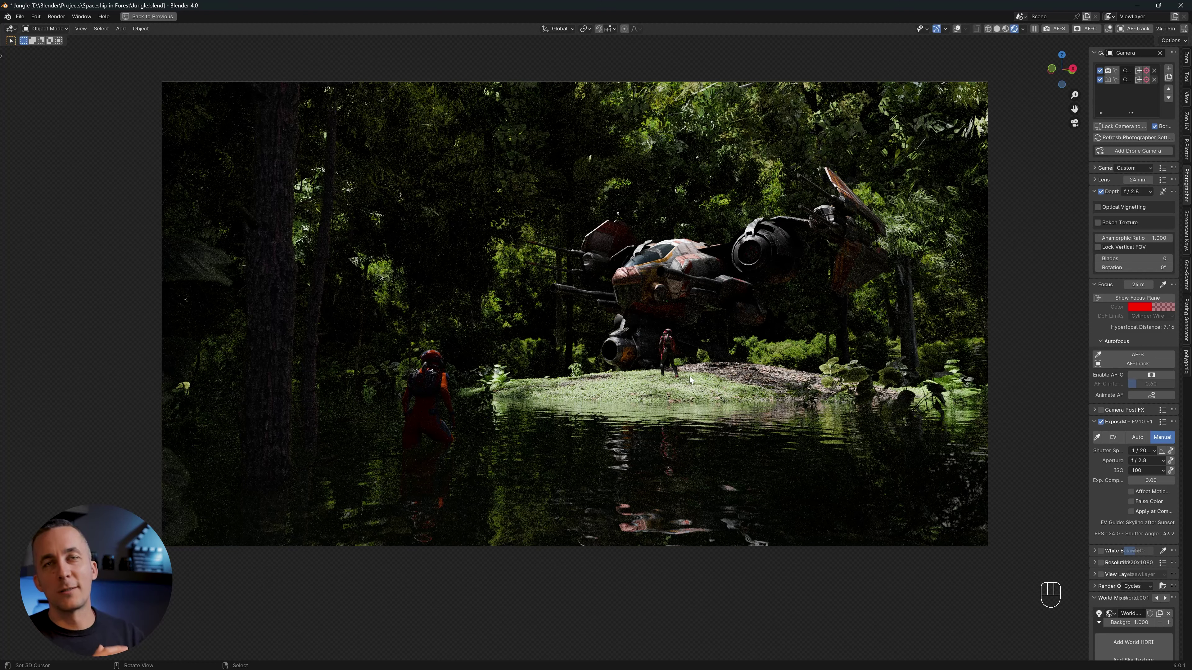
key(ctrl+space)
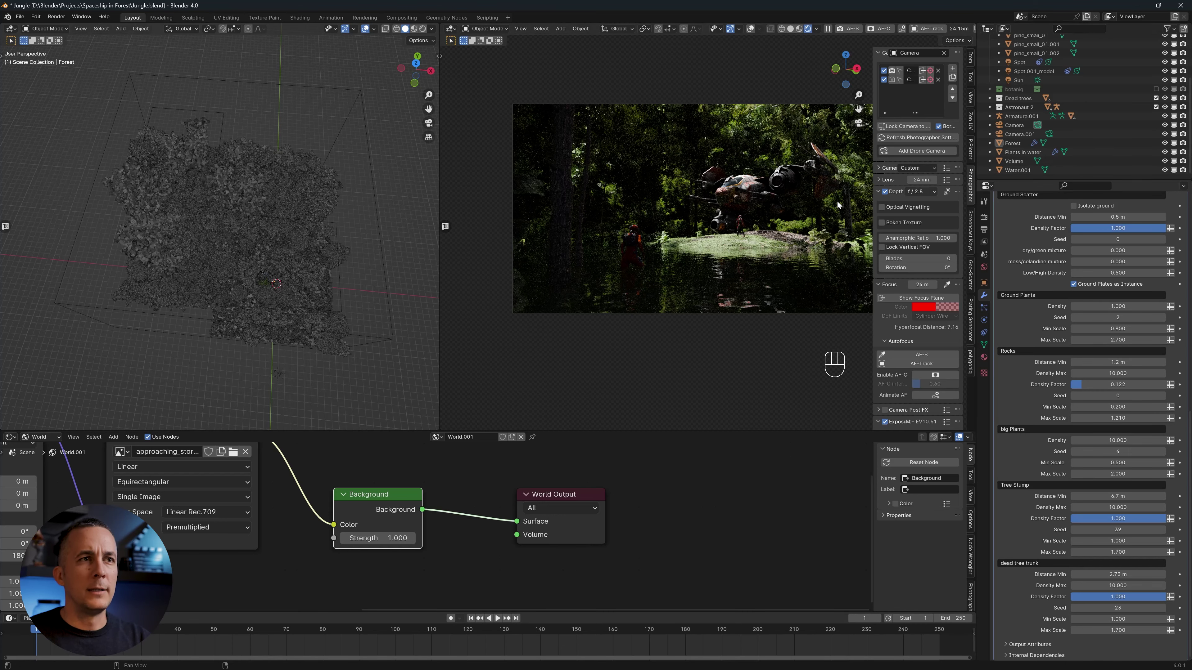
key(ctrl+space)
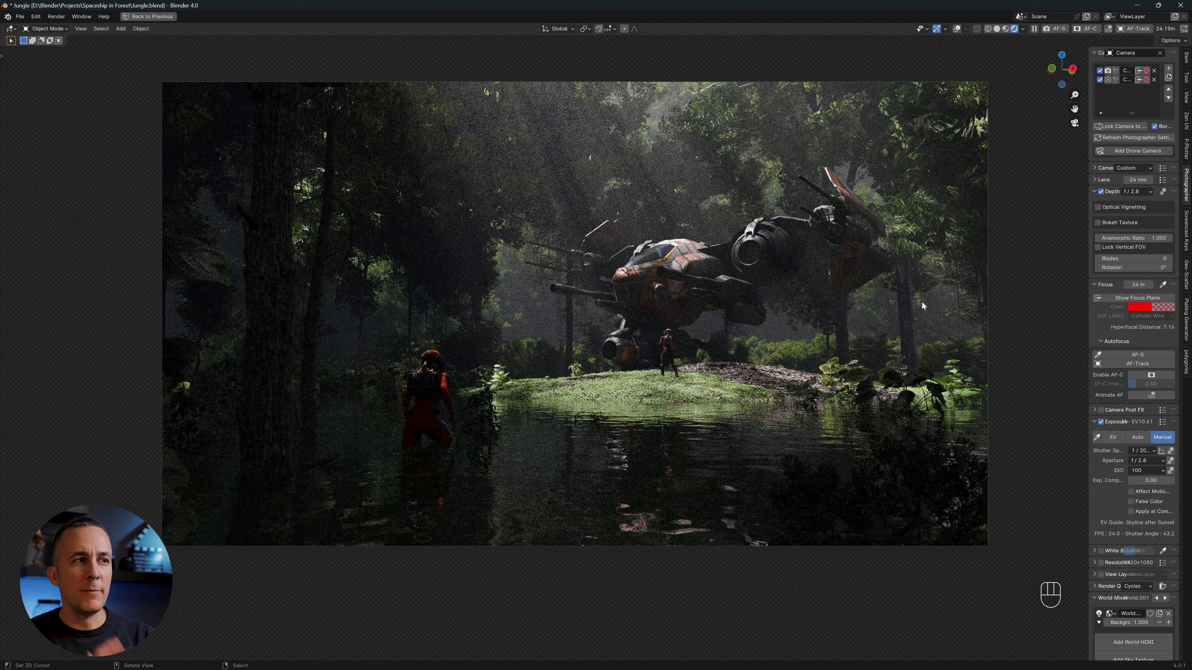
key(ctrl+z)
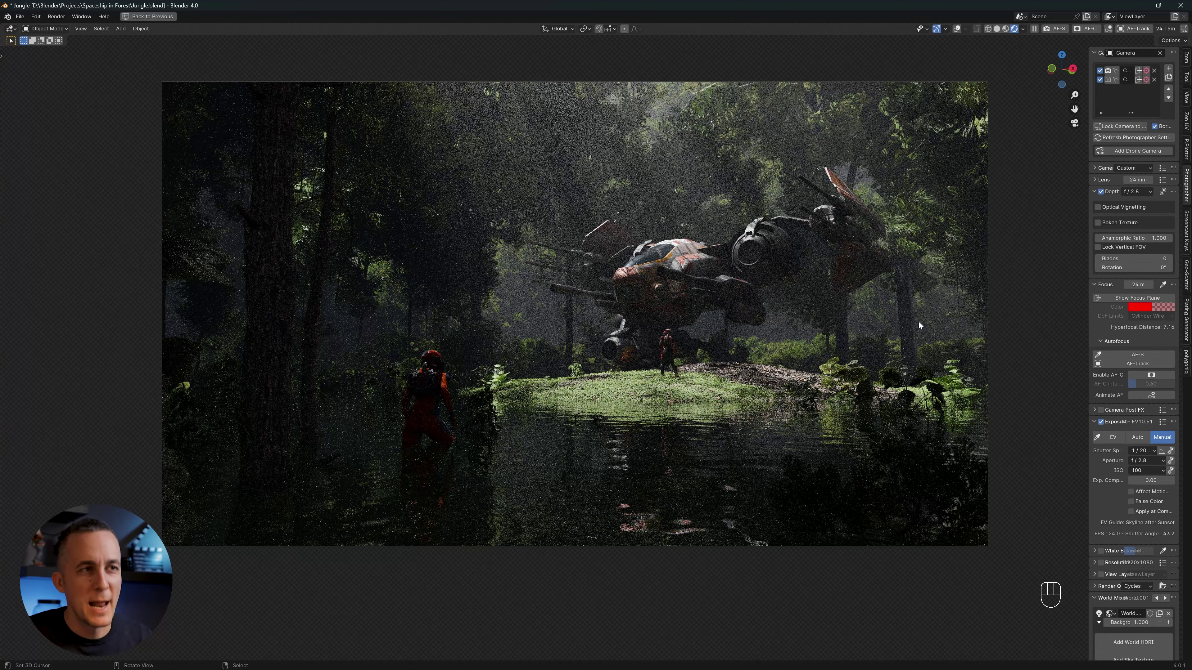
- Restore the full layout and delete the existing Volume object from the scene
key(ctrl+space)
shift+middle_drag(362, 278, 451, 243)
click(334, 284)
key(Delete)
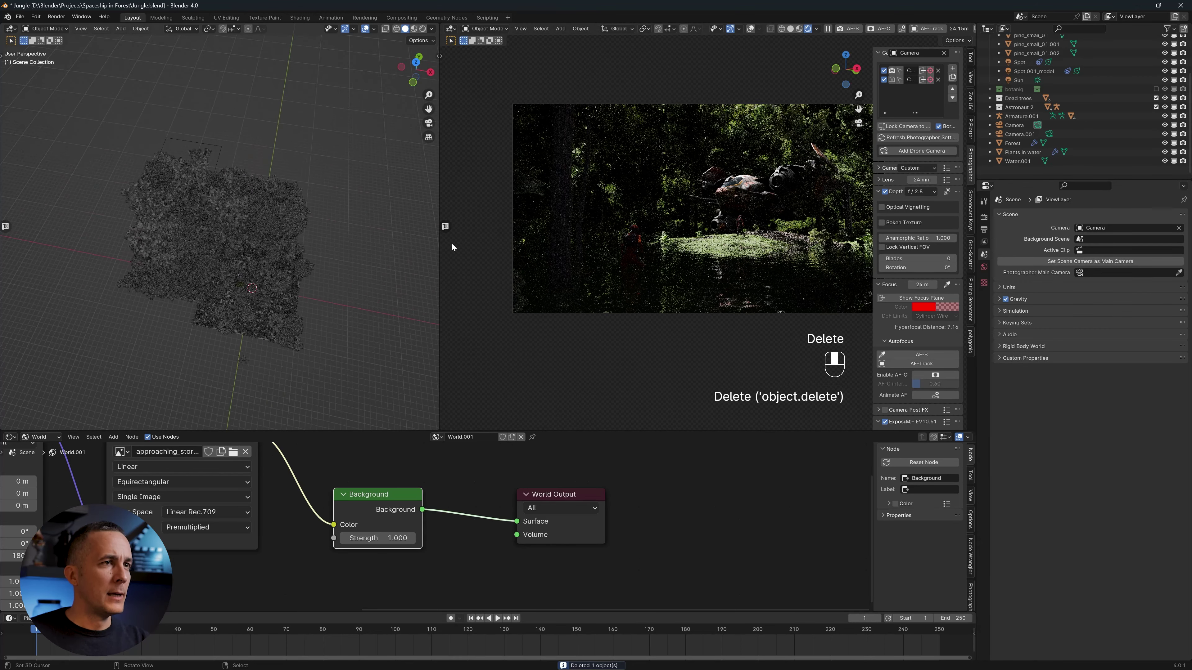
- Add a cube mesh at the 3D cursor and scale it up to a large block in the top view
click(791, 30)
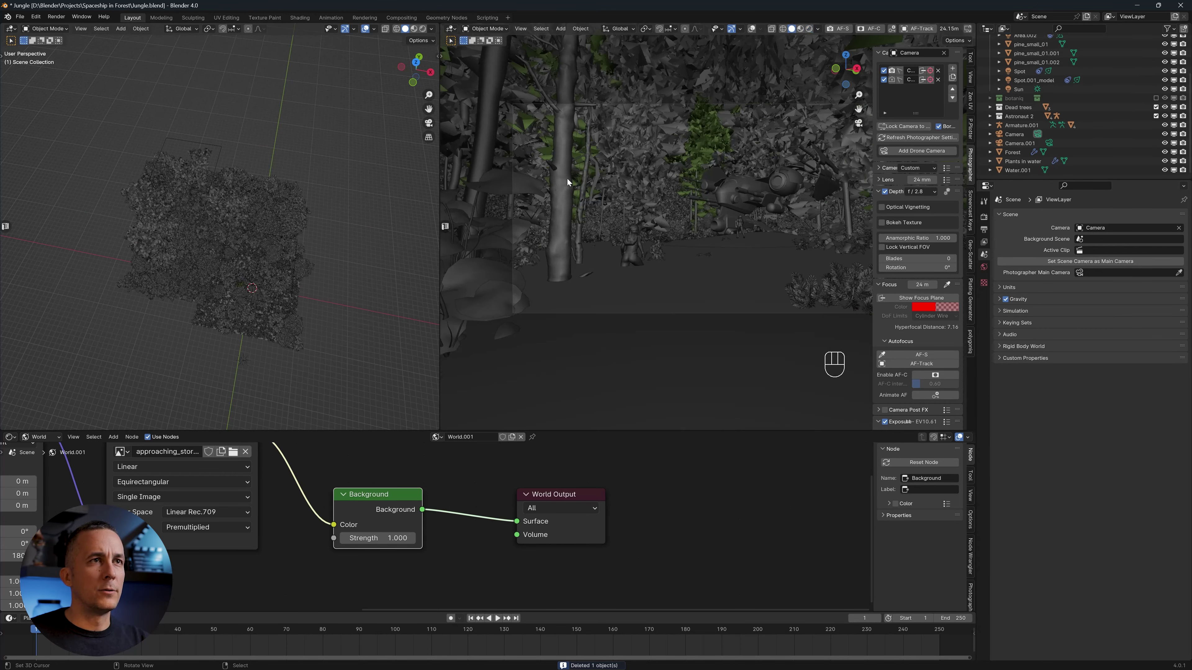
key(KP_7)
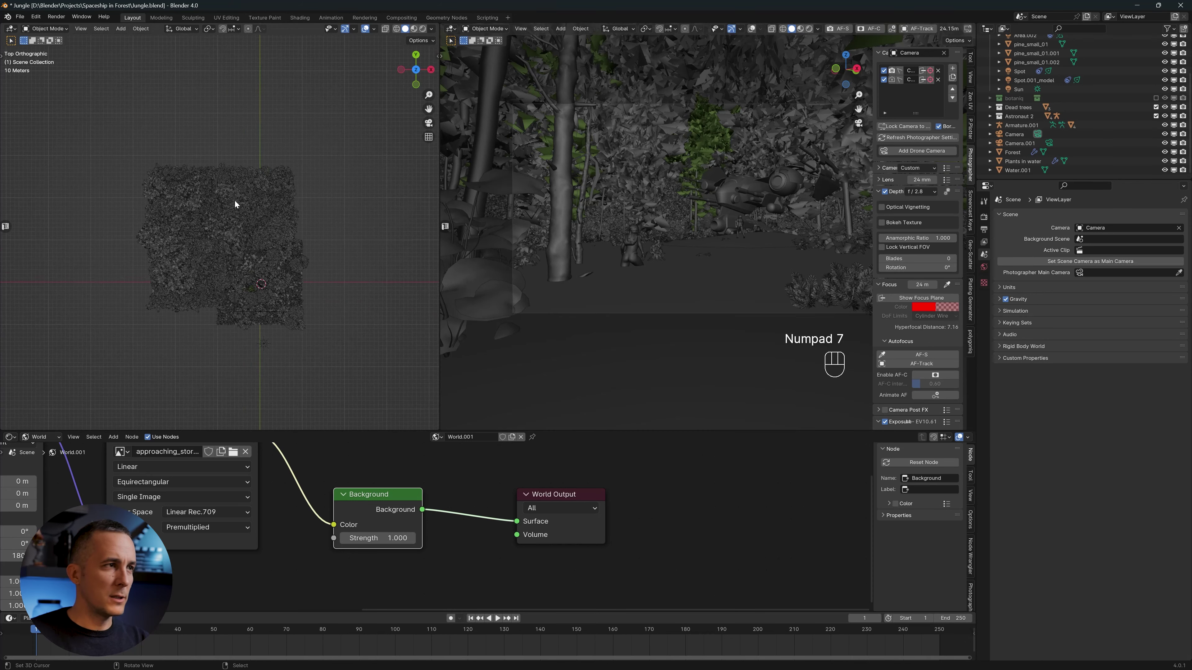
key(shift+a)
mouse_move(213, 250)
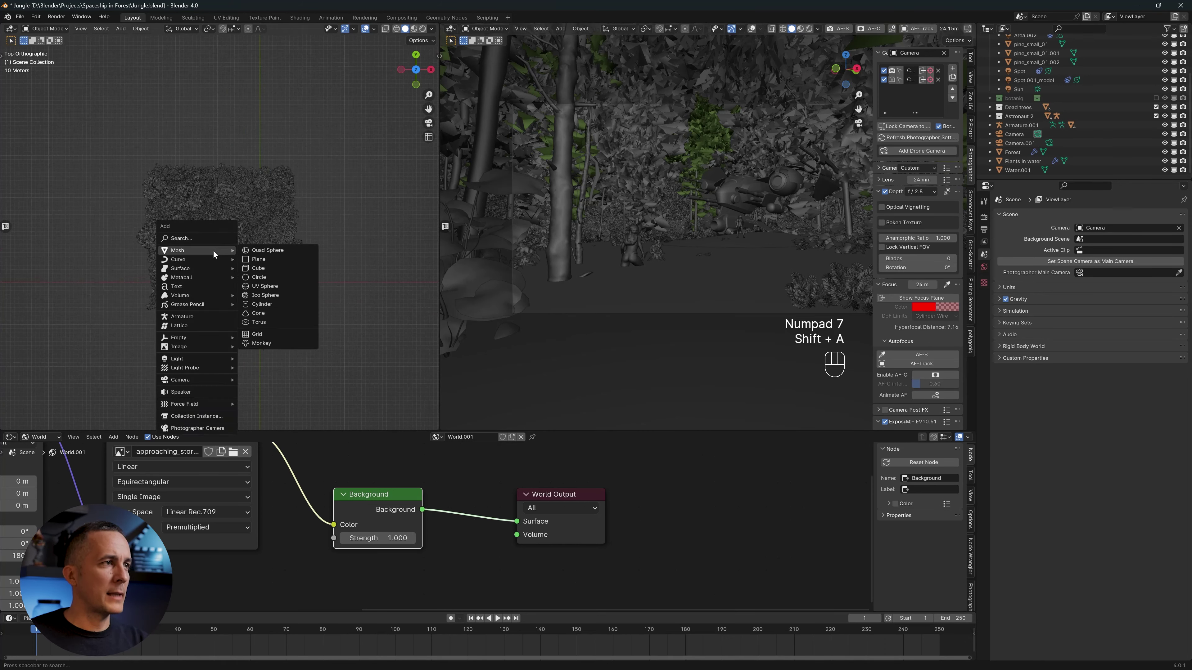
click(263, 267)
key(s)
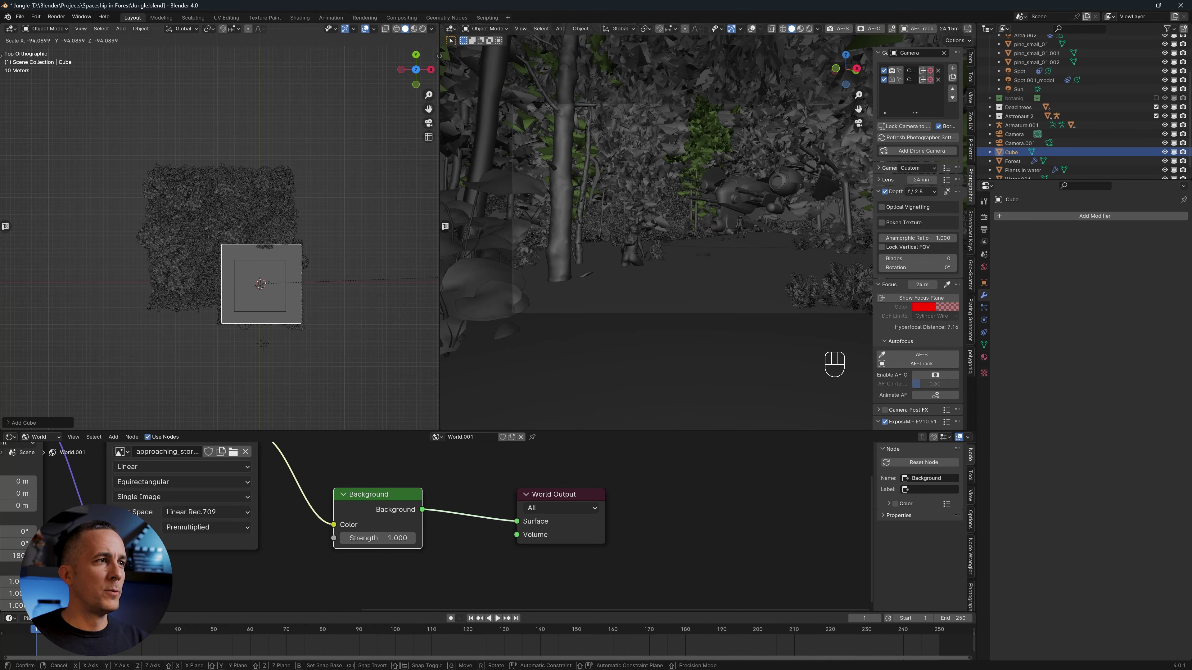
click(5, 103)
key(s)
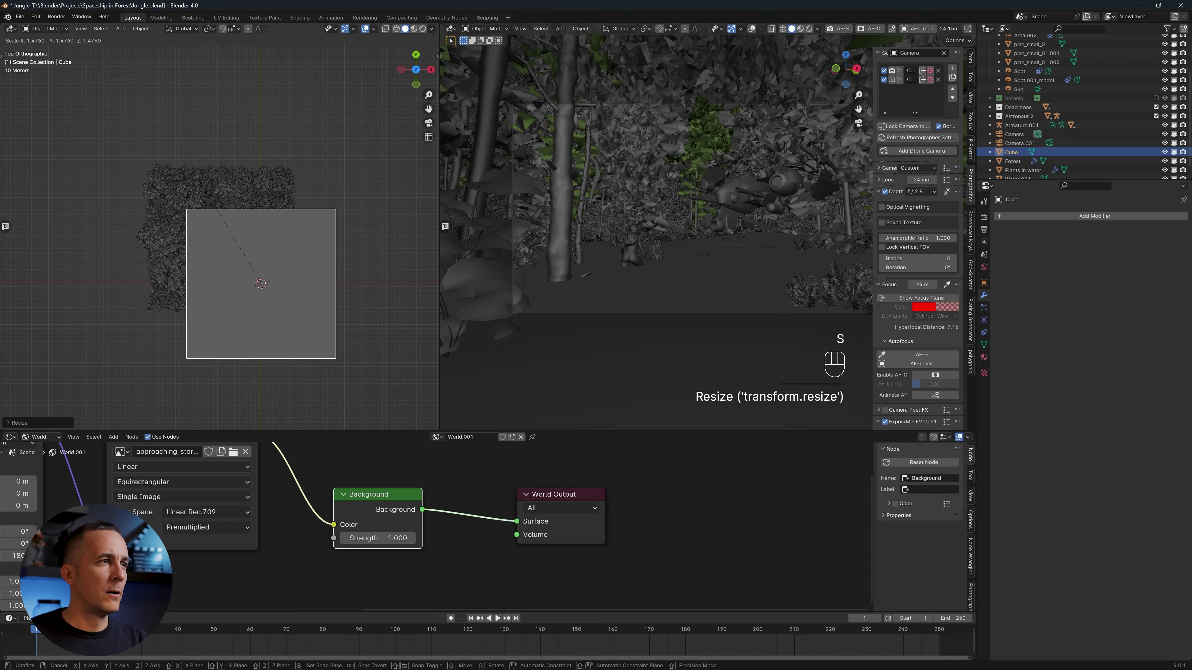
click(204, 188)
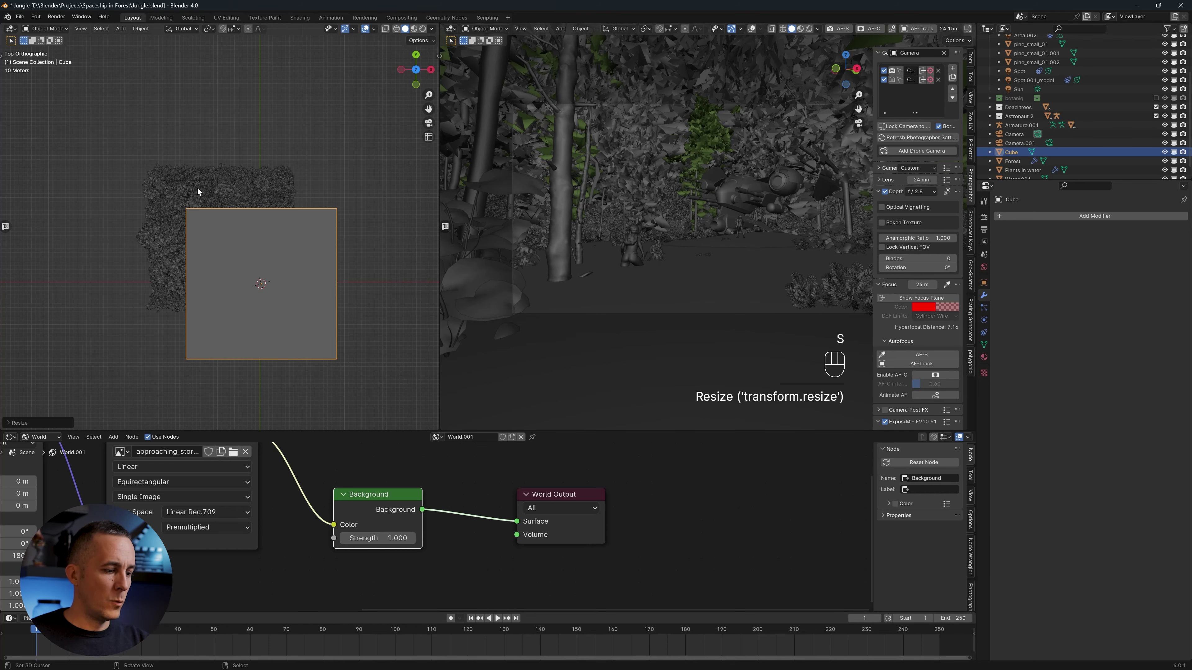
- Move the cube over the forest and scale it until it encloses the whole scene
key(g)
click(160, 150)
key(s)
click(309, 173)
middle_drag(308, 174, 263, 197)
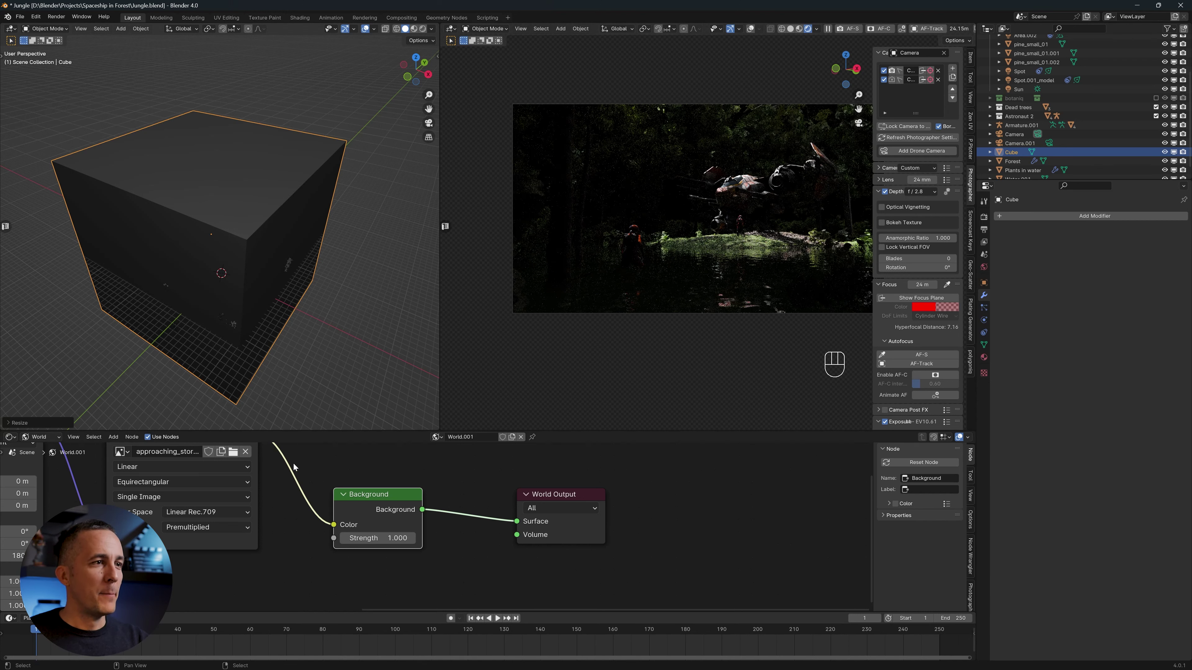
- Select the large cube, switch the shader editor to Object and create a new material for it
click(247, 200)
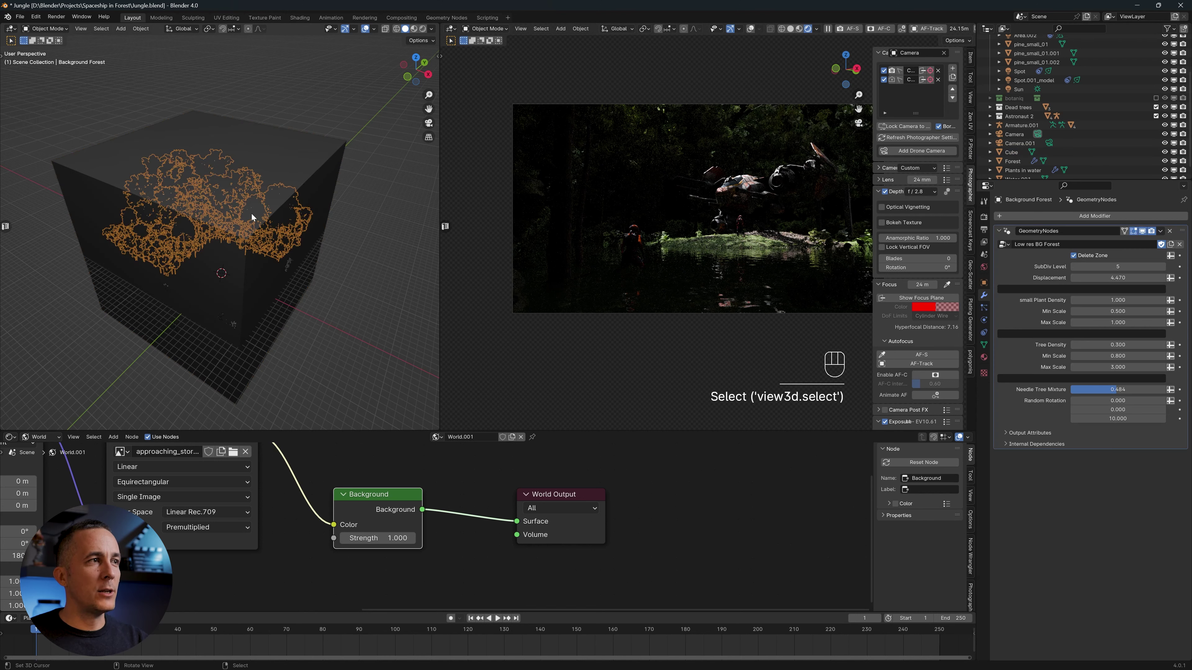
click(240, 253)
click(41, 437)
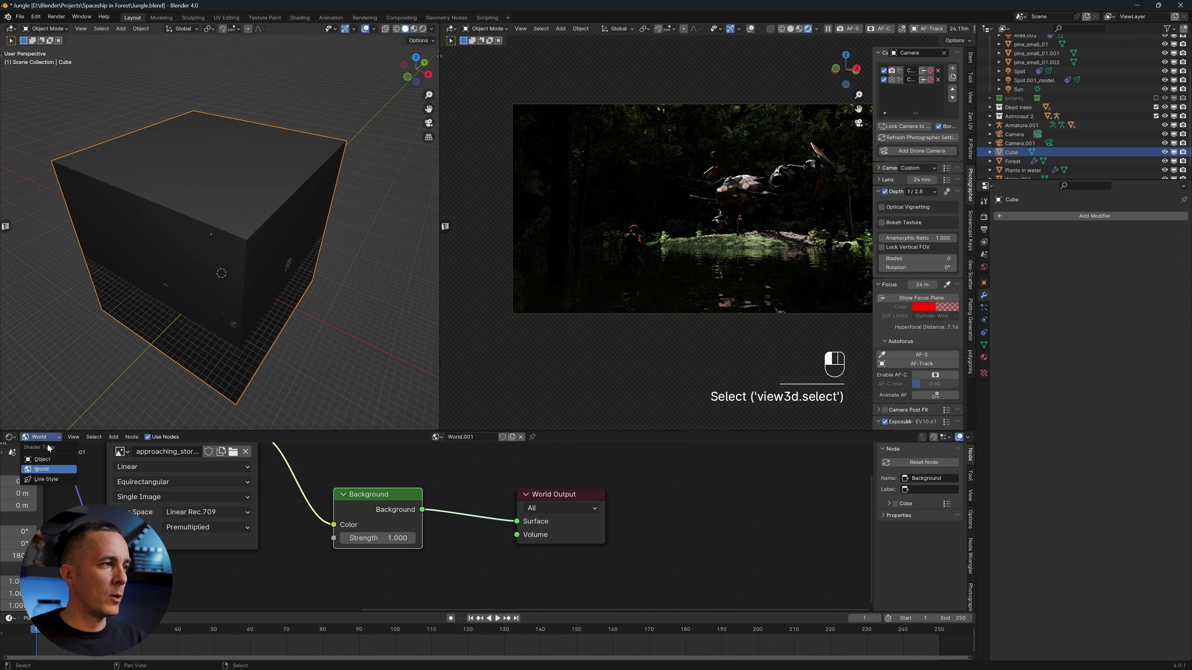
click(47, 461)
click(508, 439)
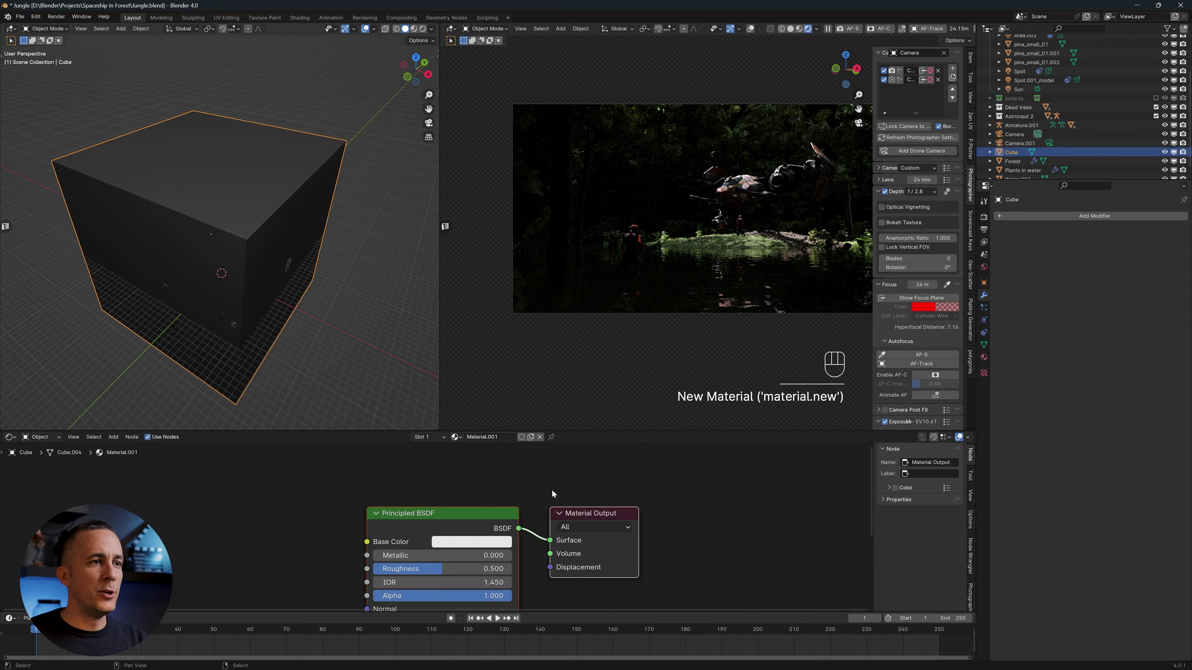
- Replace the material's Principled BSDF node with a Volume Scatter node
click(512, 479)
key(x)
key(shift+a)
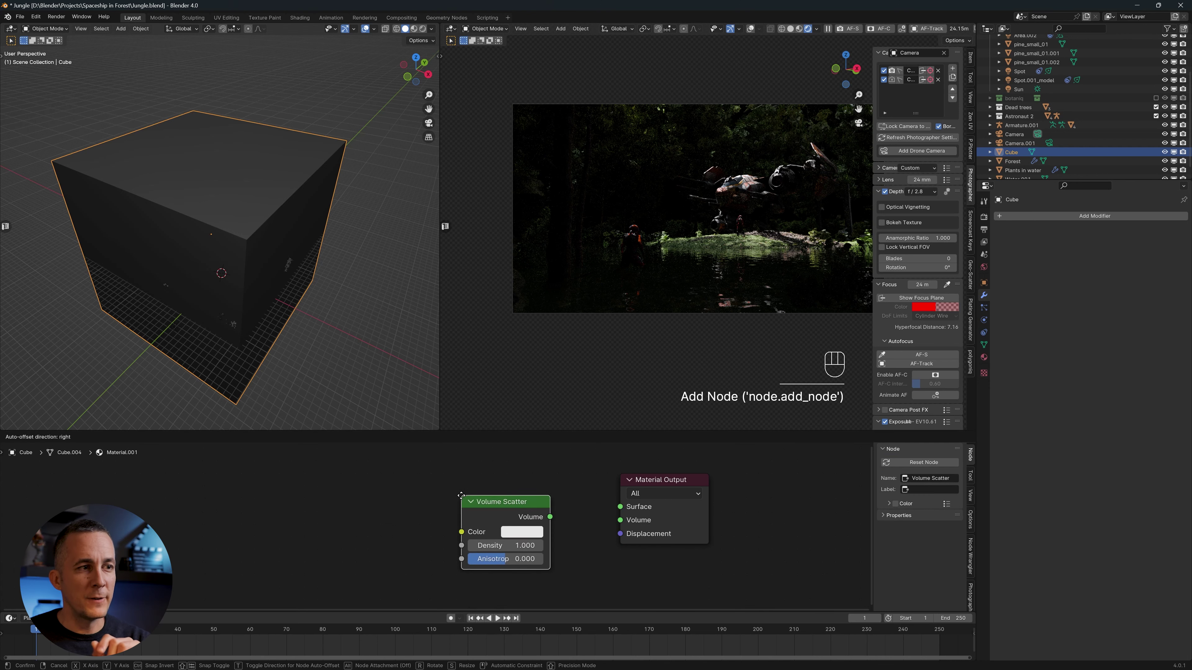
click(471, 485)
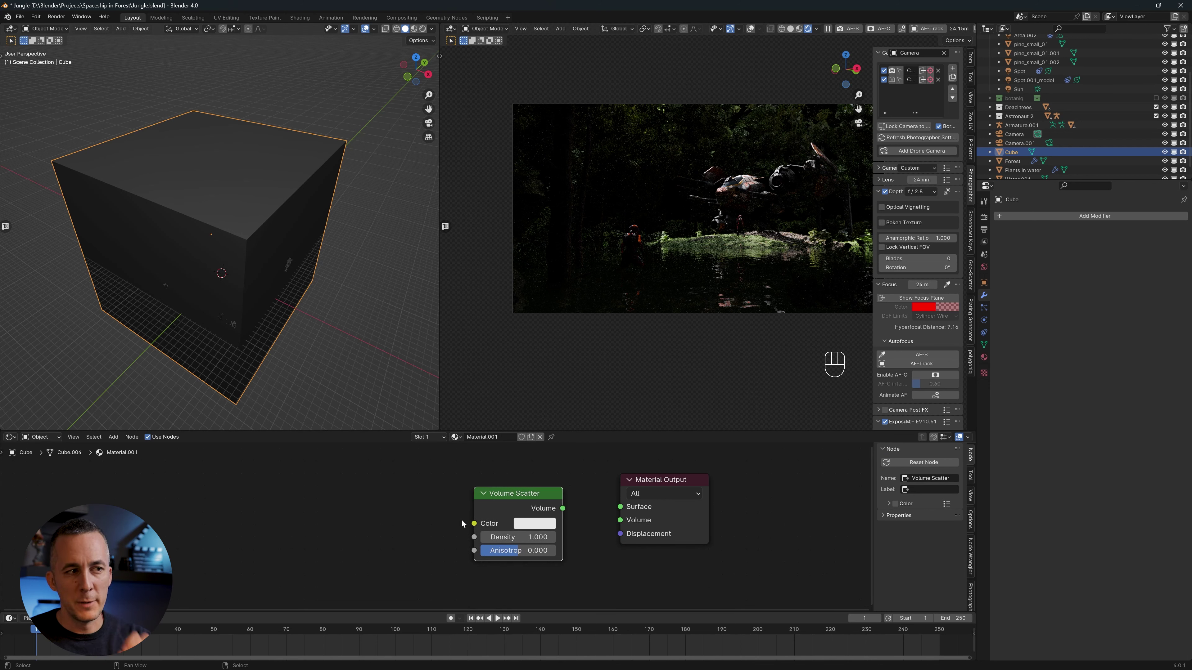
- Add a Principled Volume node and place it unconnected beside the Volume Scatter node
key(shift+a)
mouse_move(265, 485)
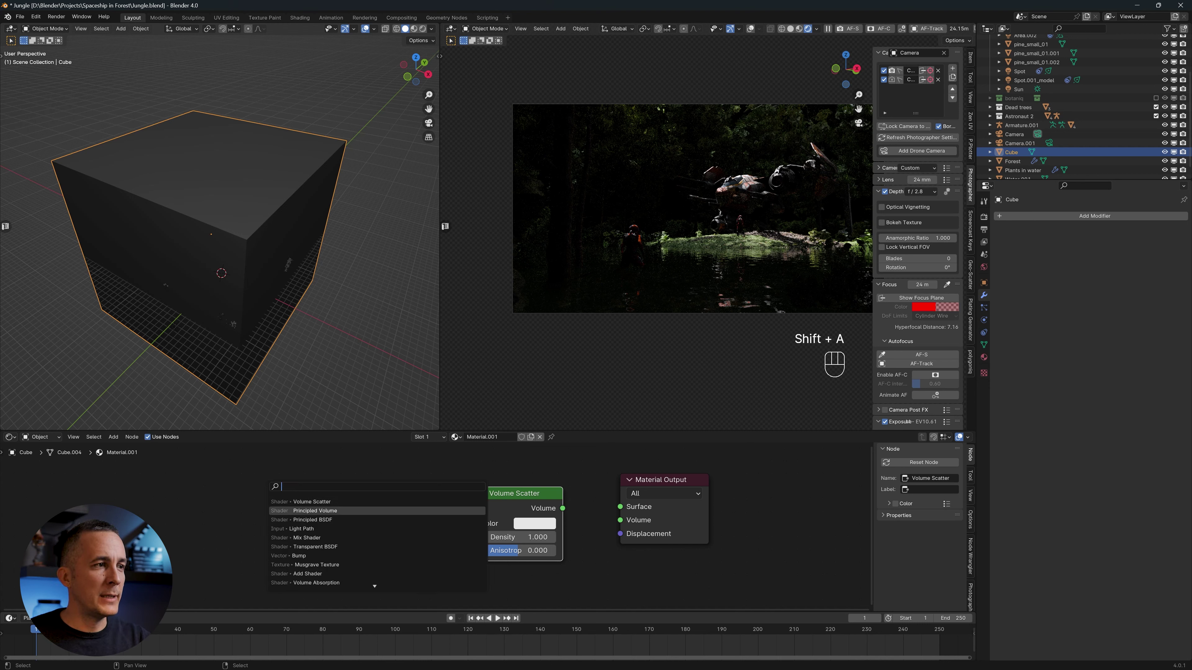
click(332, 513)
click(291, 490)
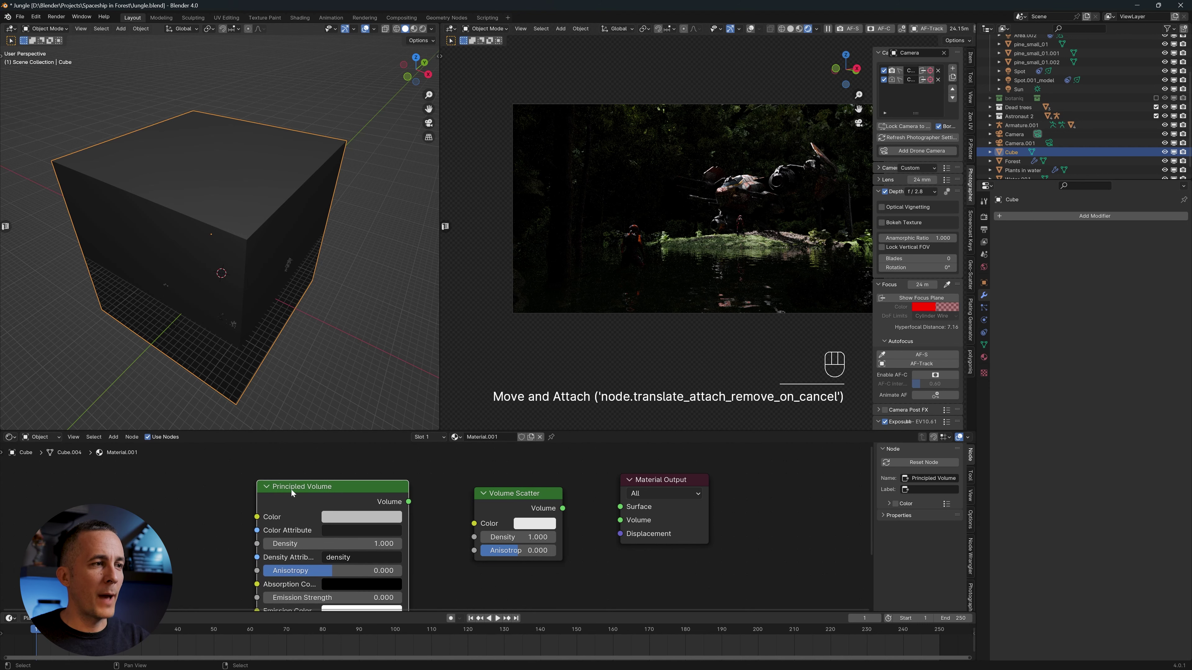
drag(344, 494, 352, 550)
scroll(460, 512, down, 1)
shift+middle_drag(460, 512, 442, 428)
drag(362, 444, 379, 536)
- Connect the Volume Scatter output to the Volume input of the Material Output node
shift+middle_drag(498, 536, 466, 541)
scroll(434, 524, up, 4)
drag(504, 523, 561, 535)
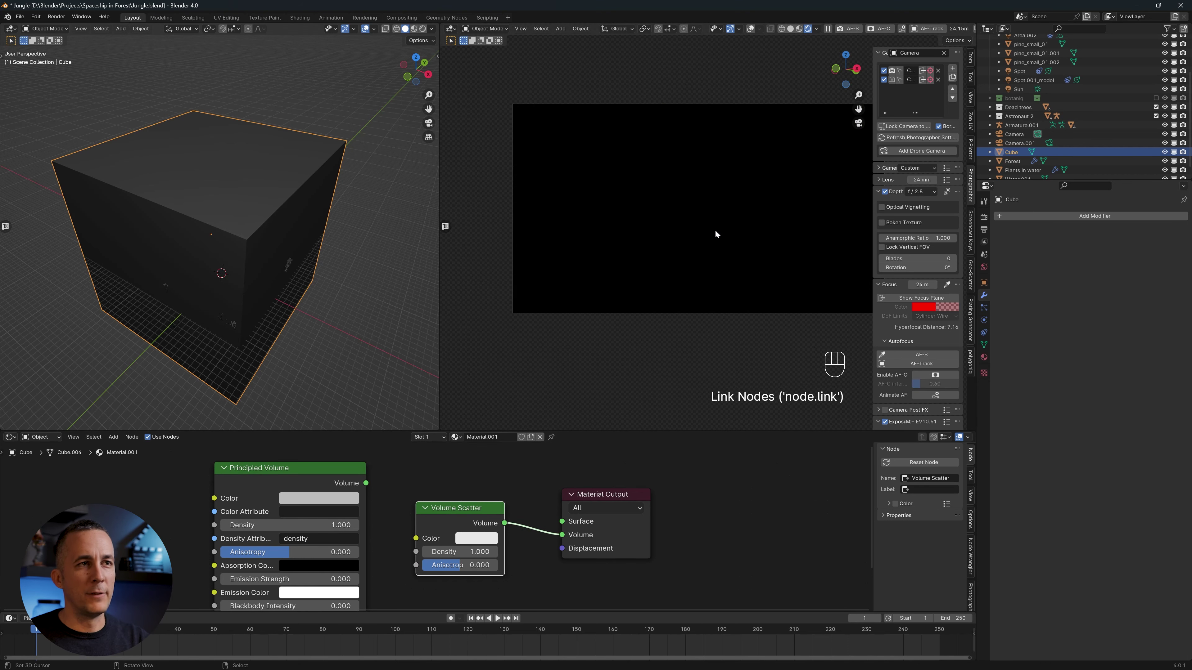
- Set the Volume Scatter density to 0.05 and check the fog in the maximized camera view
scroll(482, 502, up, 2)
shift+middle_drag(486, 527, 500, 525)
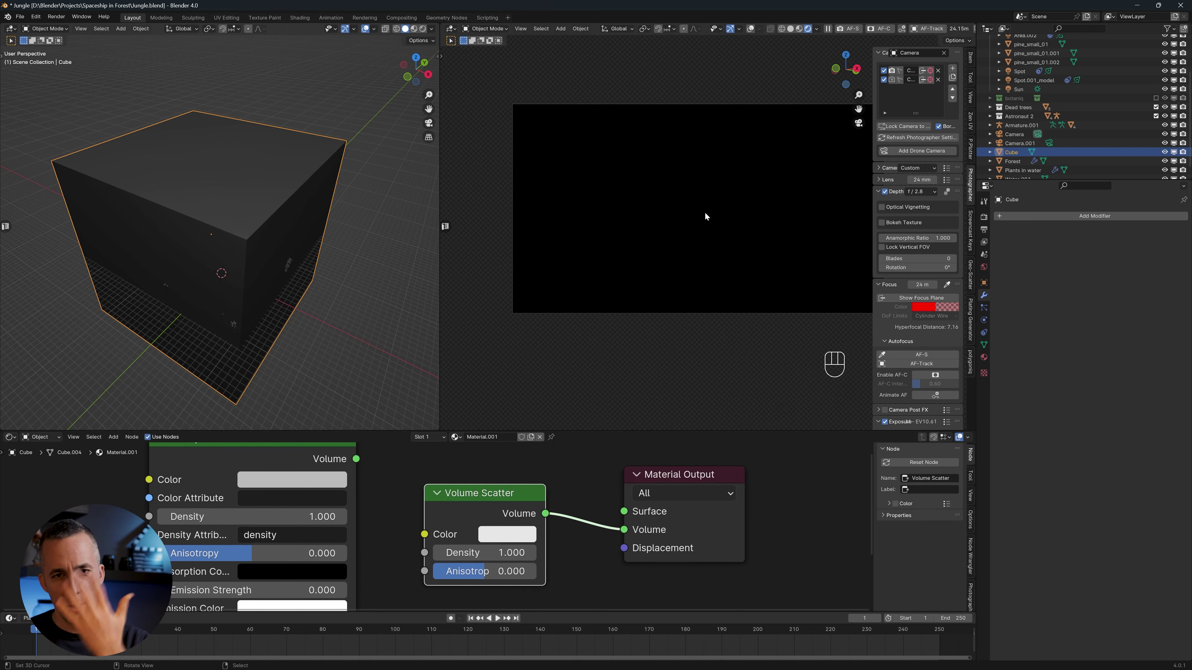
click(511, 553)
text(0.05)
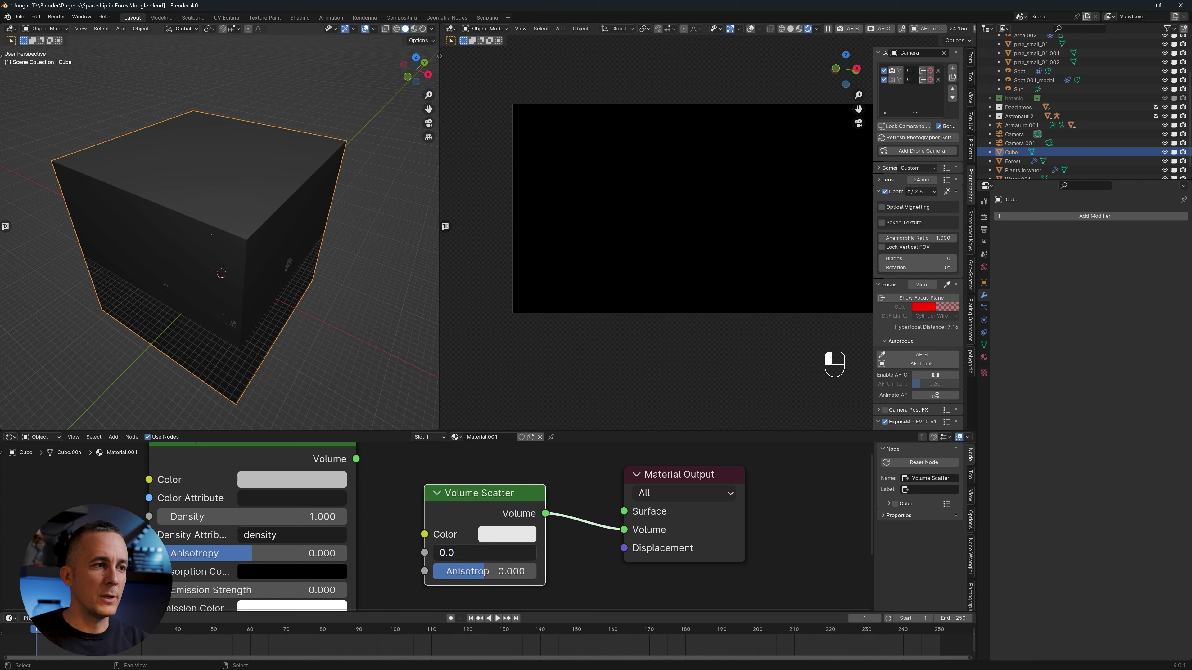
key(Return)
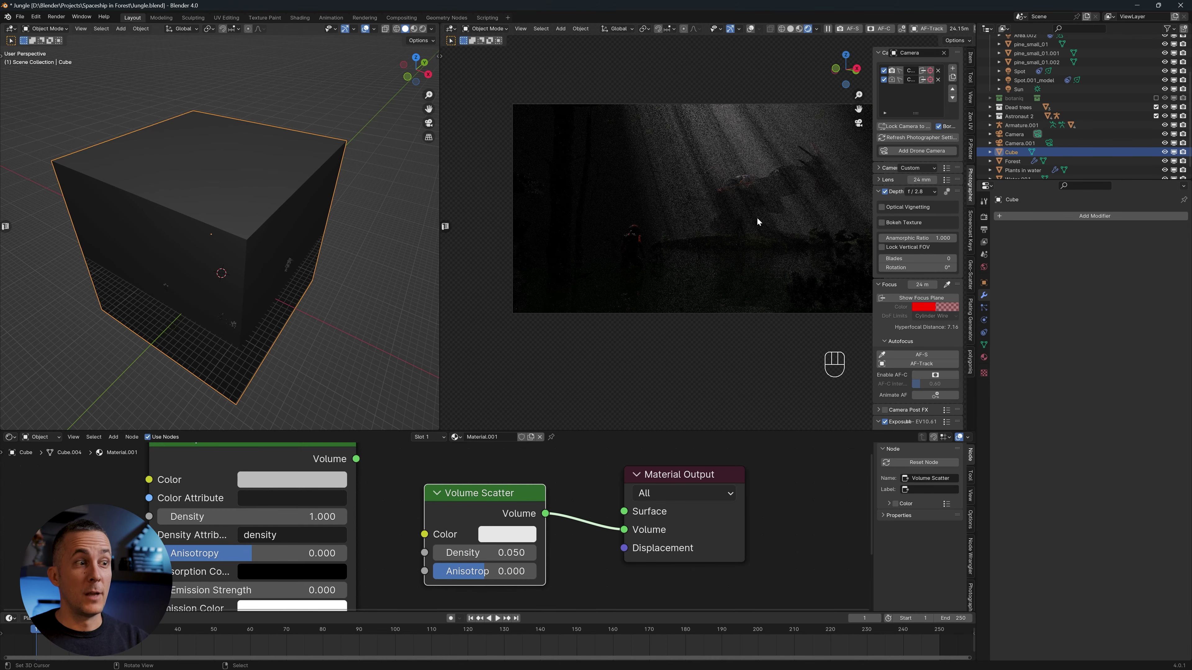
key(ctrl+space)
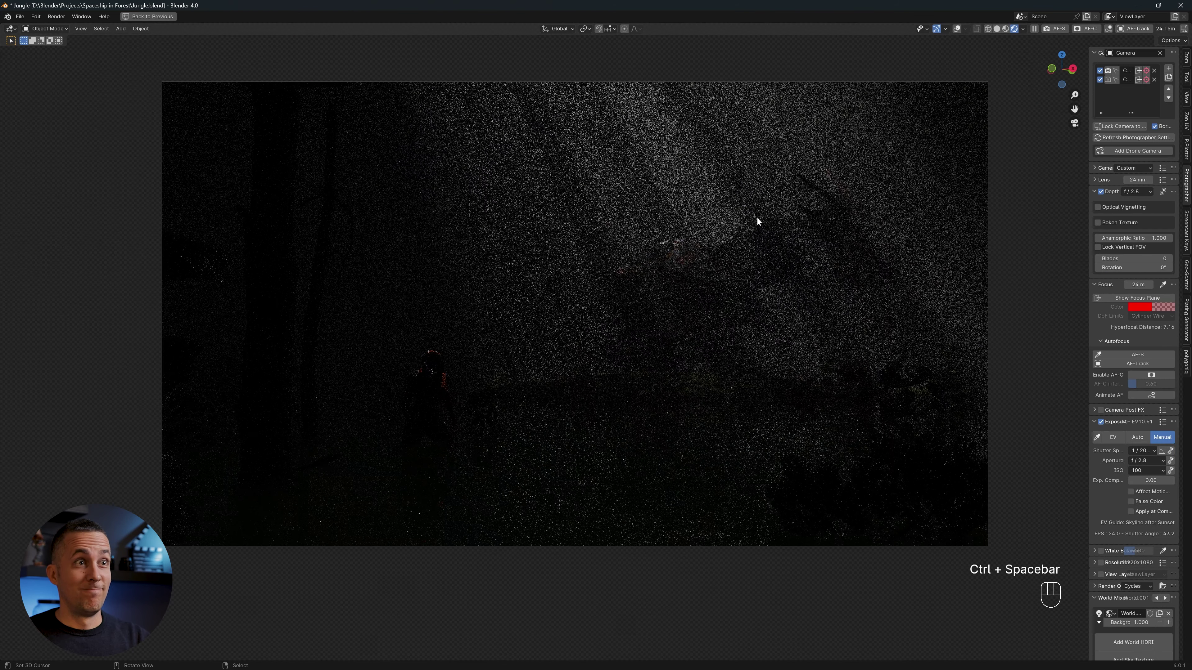
- Set the Volume Scatter density to 0.005
text(0)
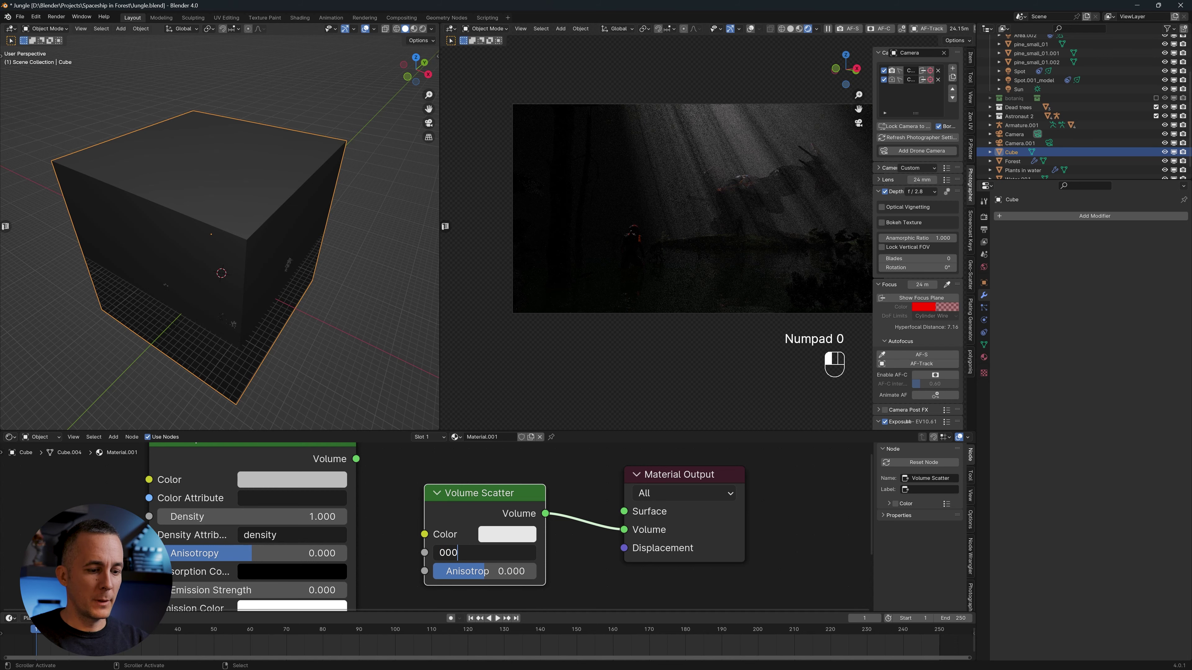
key(BackSpace)
key(BackSpace)
key(BackSpace)
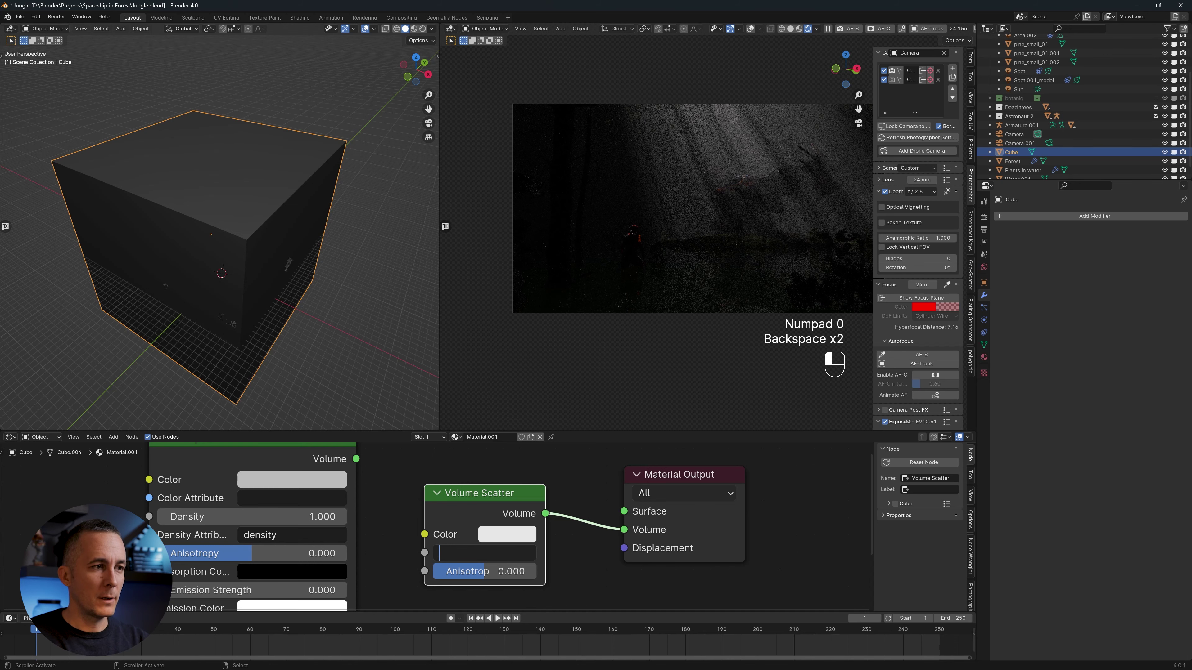
text(0.005)
key(Return)
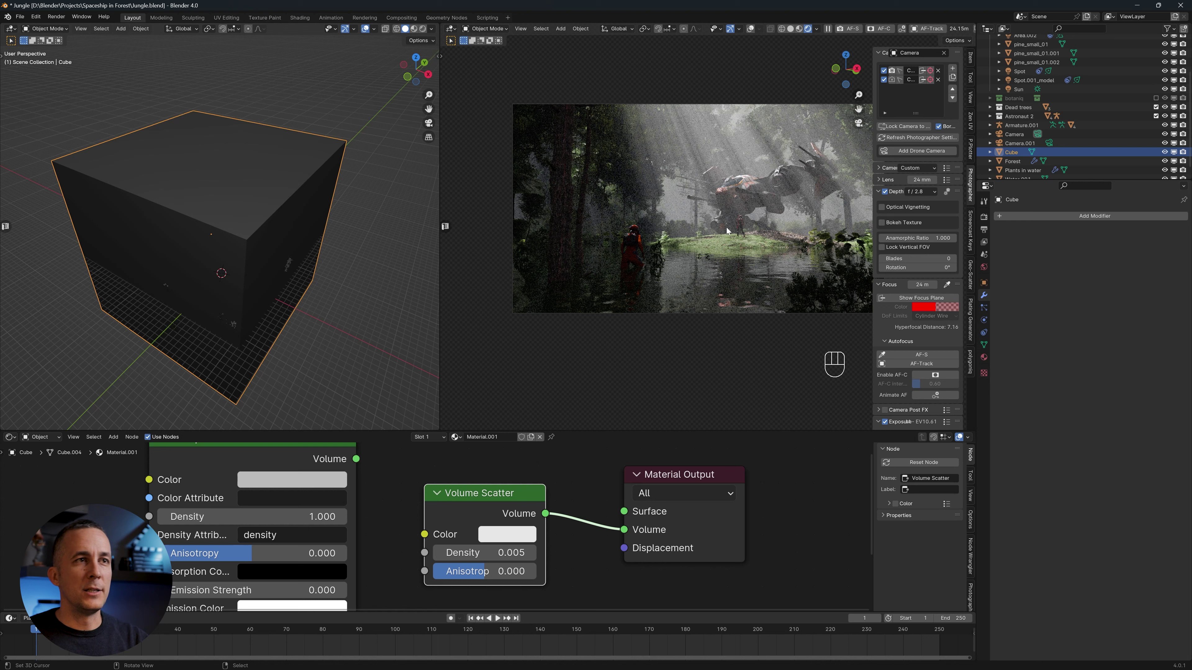
- Try a Volume Scatter anisotropy of about 0.851 and inspect the fog in the maximized camera view
drag(515, 570, 560, 570)
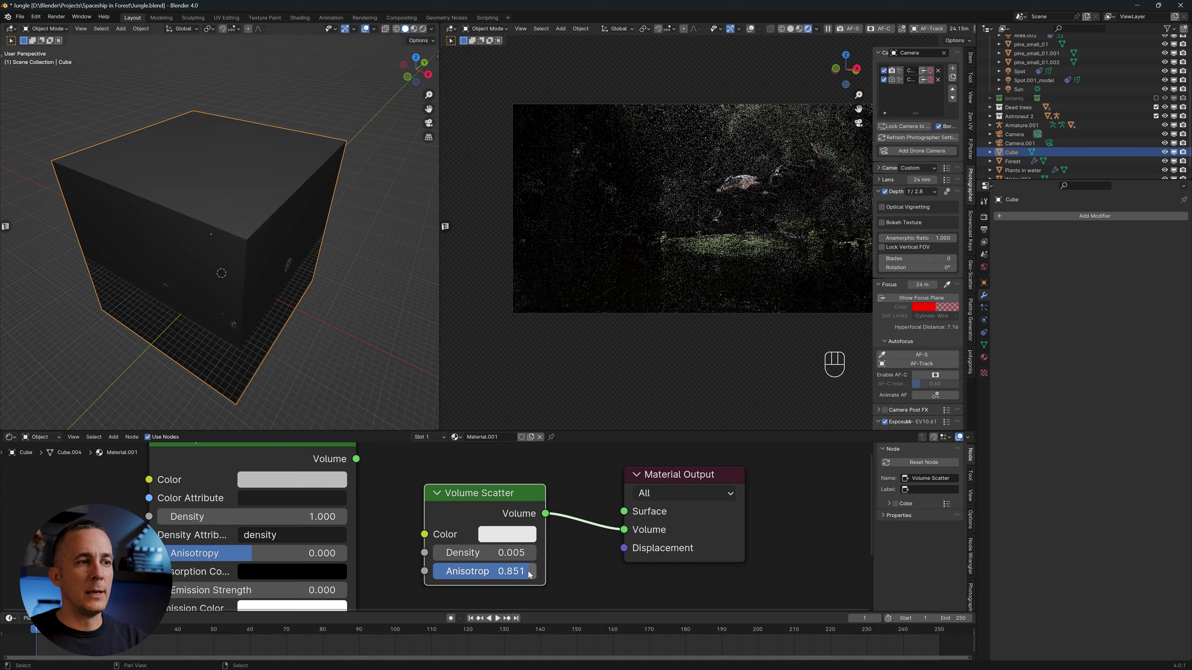
key(ctrl+space)
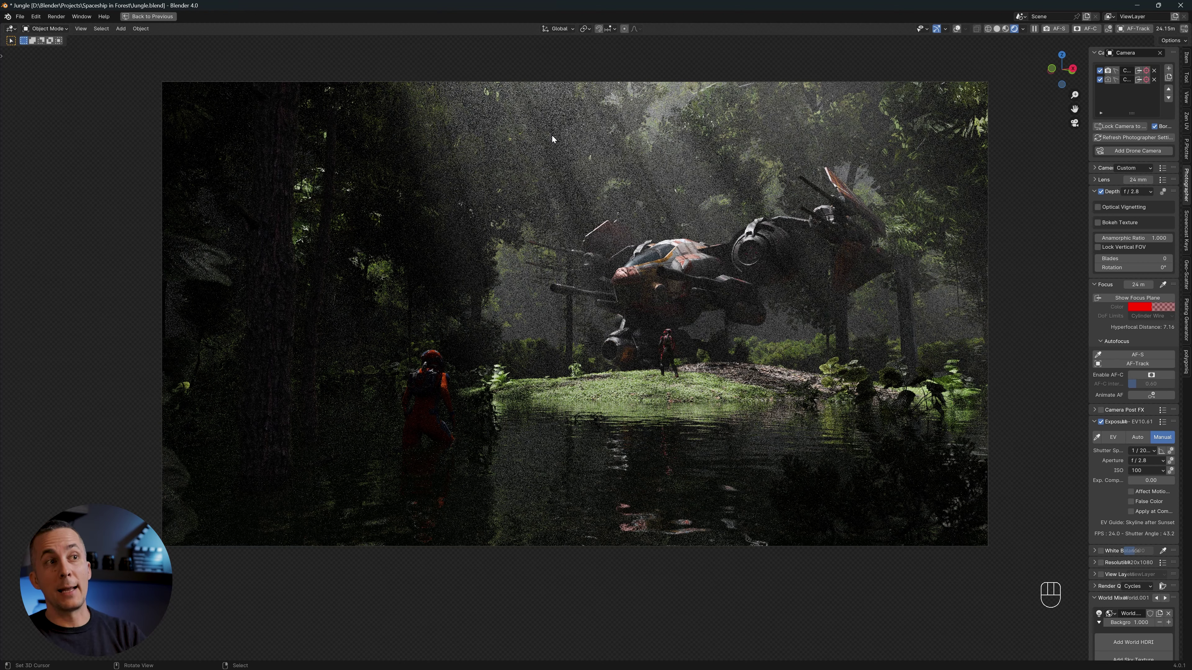
key(ctrl+space)
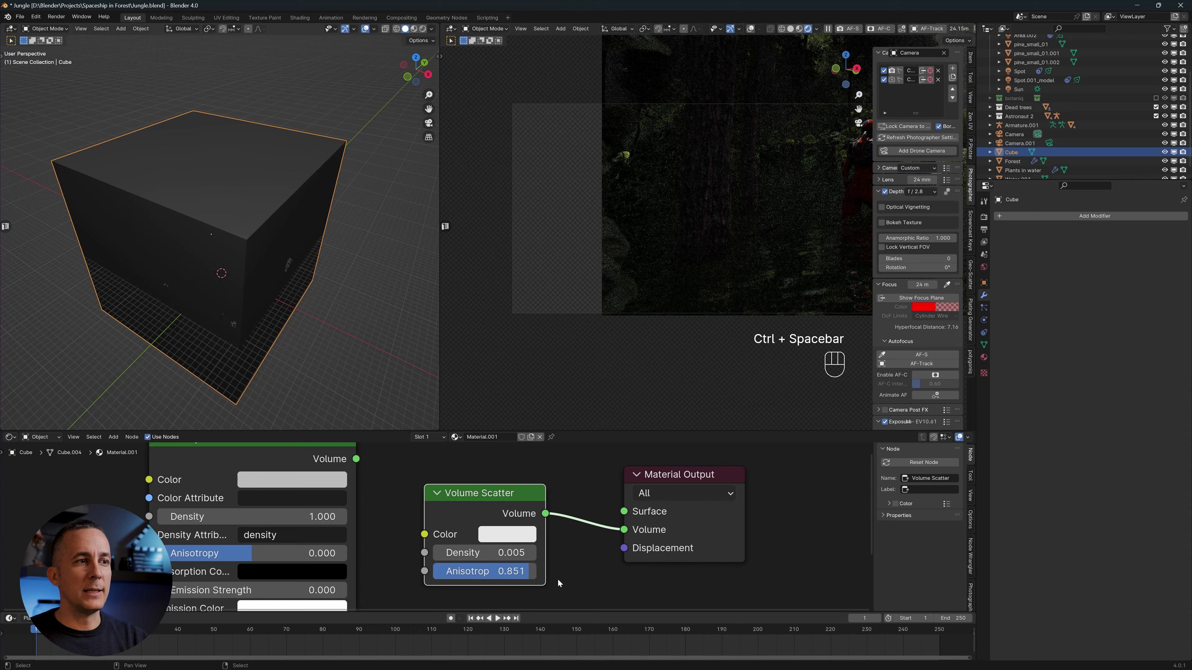
- Try a Volume Scatter anisotropy of about -0.829, hide the camera view's sidebar and inspect the fog in the maximized view
drag(521, 574, 433, 574)
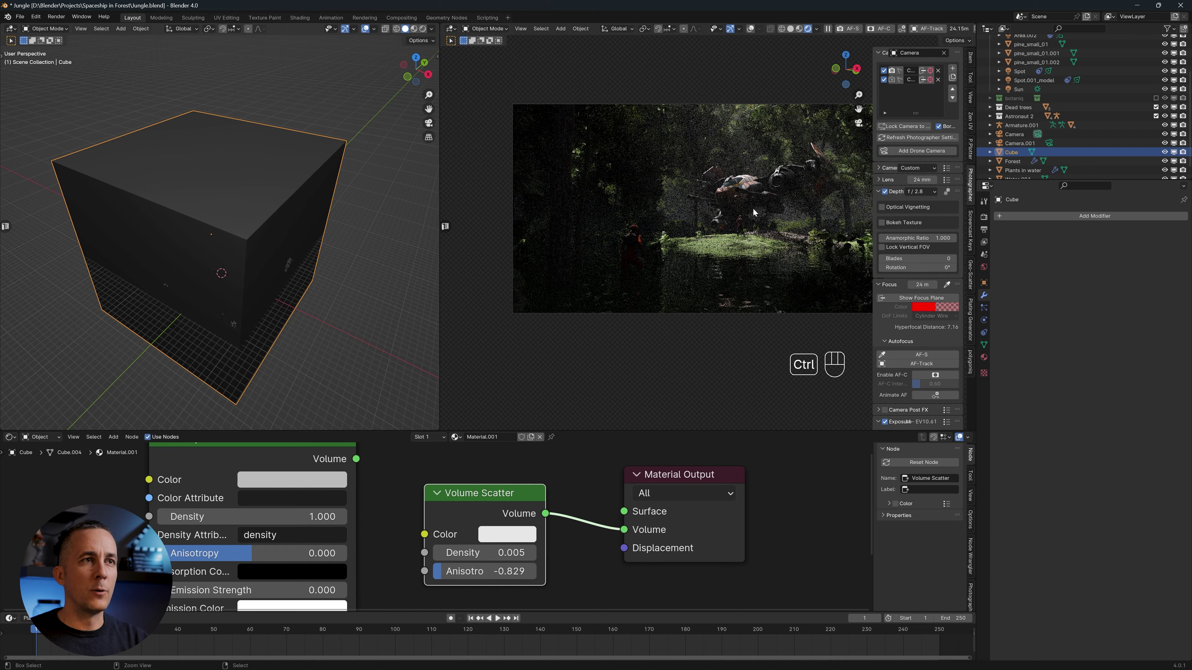
key(n)
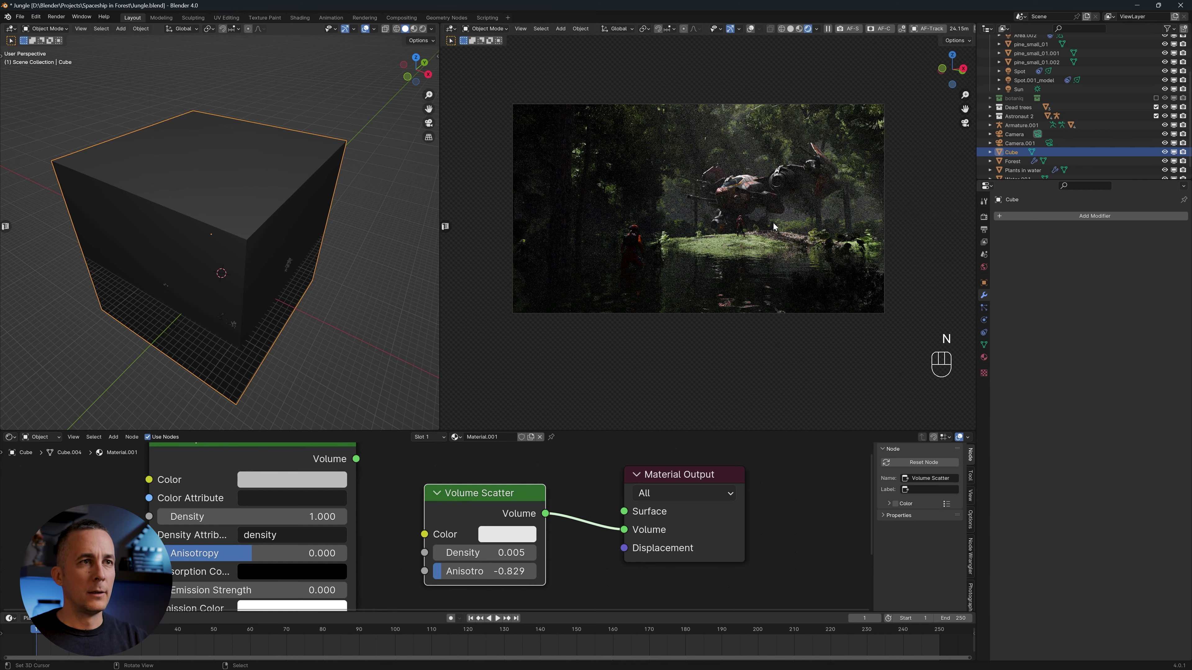
key(ctrl+space)
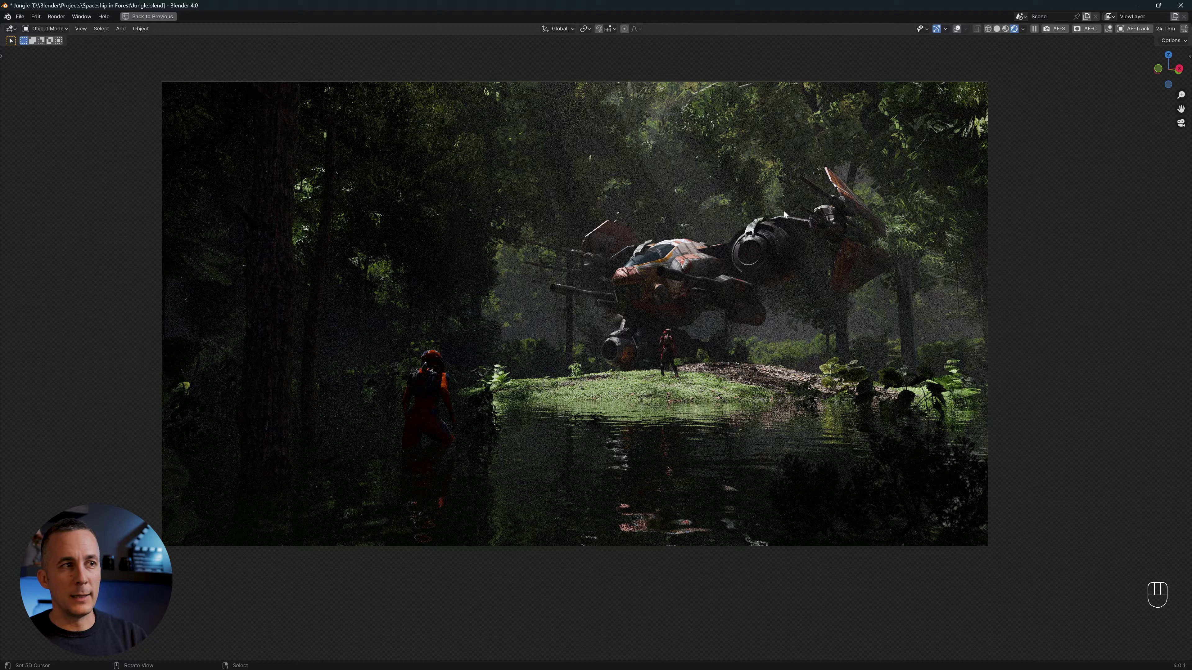
key(ctrl+space)
- Set the Volume Scatter anisotropy to 0.875 and its density to 0.004
drag(511, 576, 525, 577)
click(511, 571)
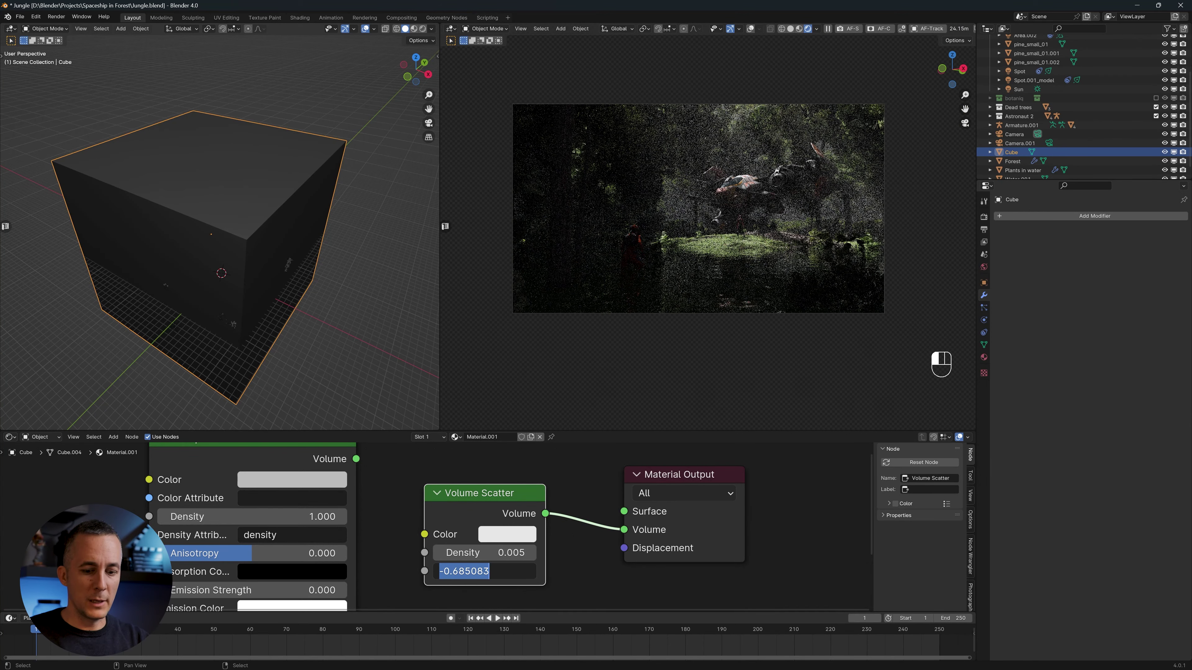
text(0.875)
key(Return)
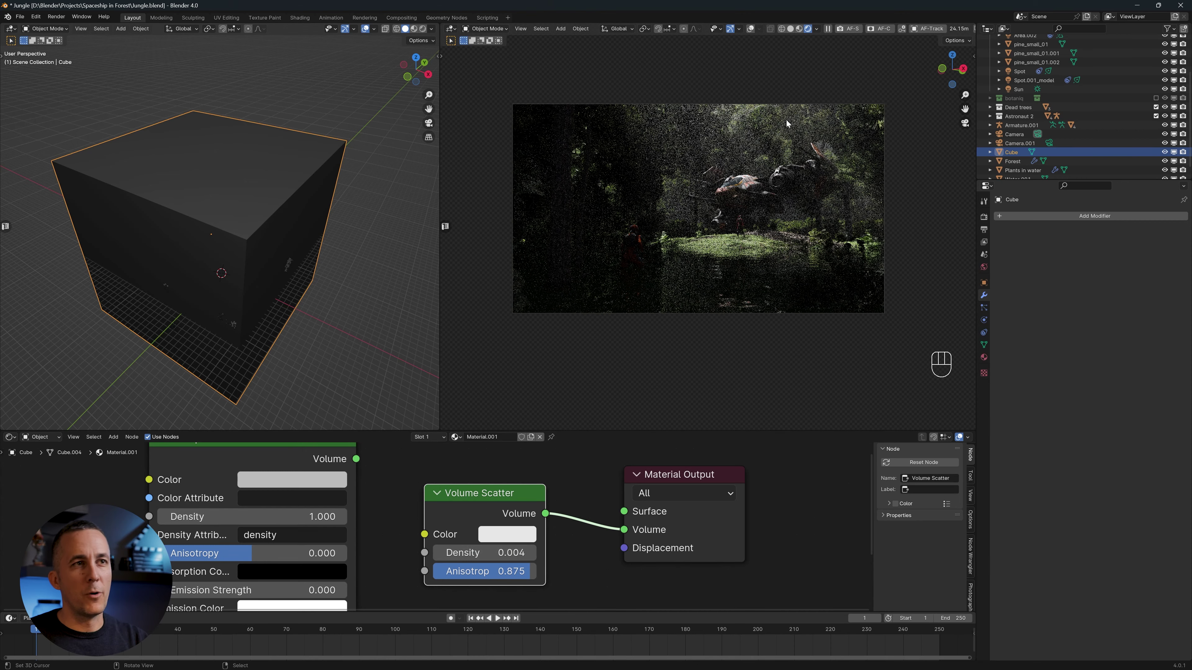
- Try a light orange Volume Scatter color, check it in the maximized camera view, and settle on a pale pink tint
click(516, 534)
click(541, 372)
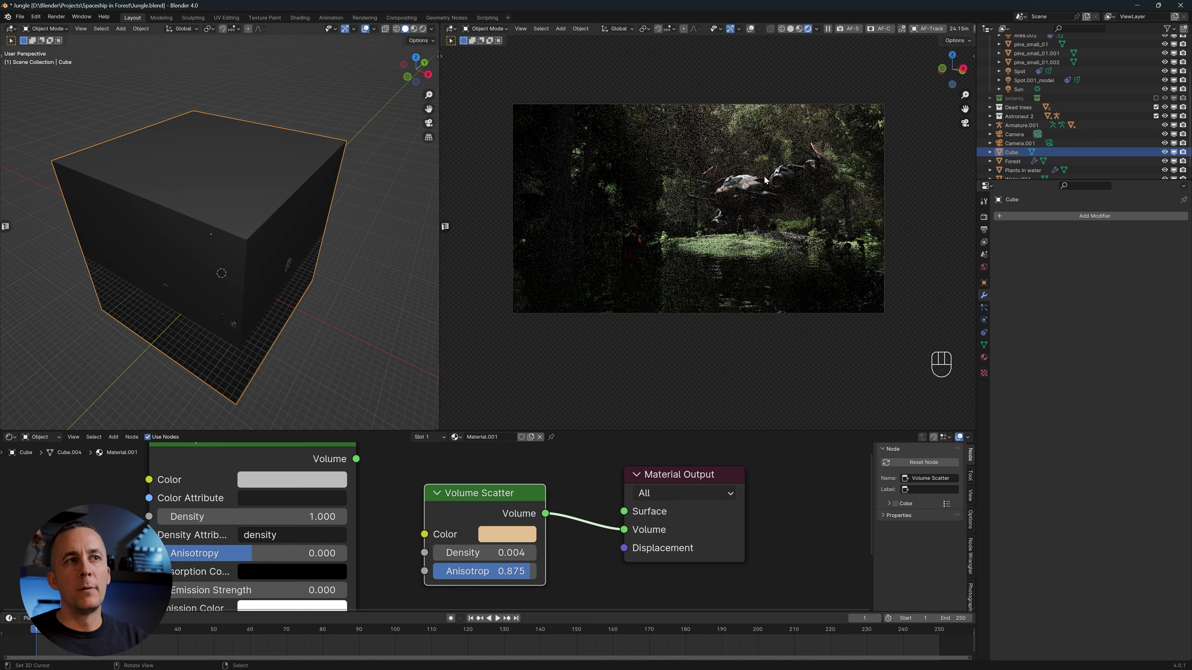
key(ctrl+space)
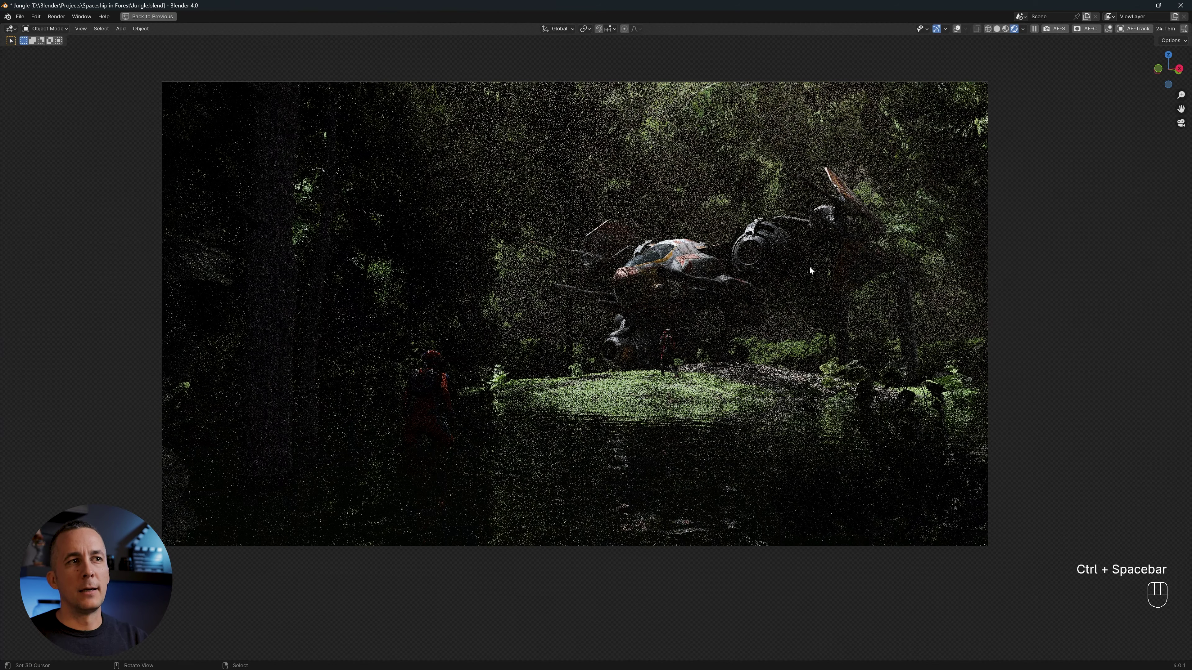
key(ctrl+space)
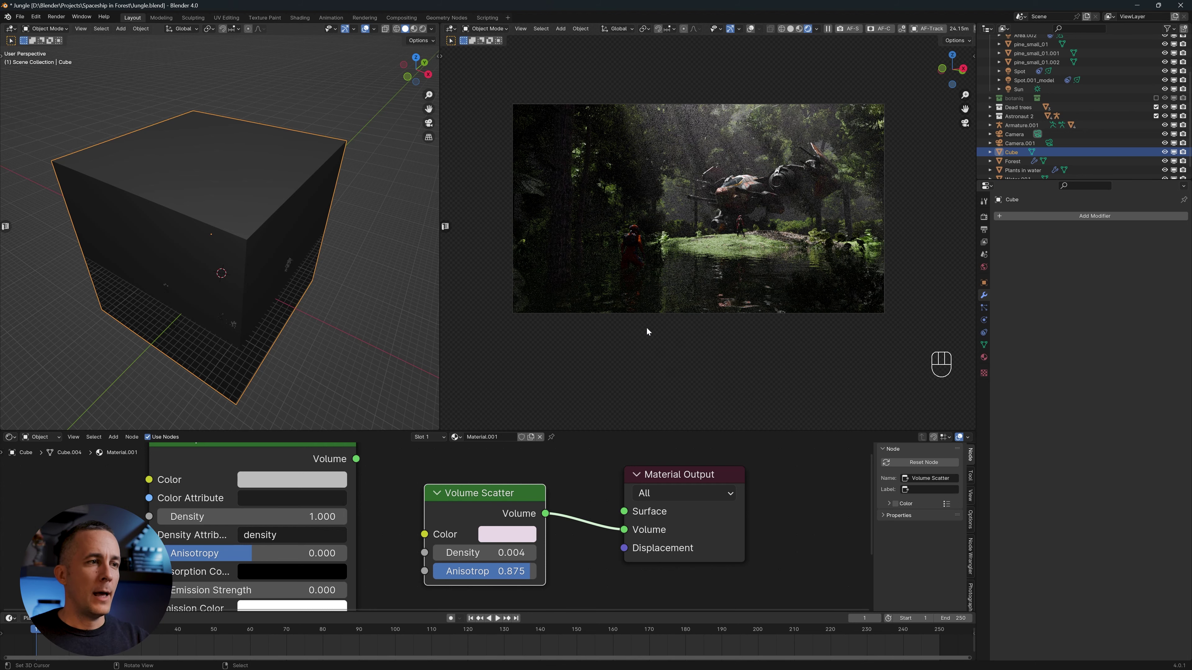
- Connect the Principled Volume output to the Material Output's Volume input in place of the Volume Scatter, and move the Volume Scatter node aside
scroll(668, 303, up, 1)
shift+middle_drag(705, 284, 712, 303)
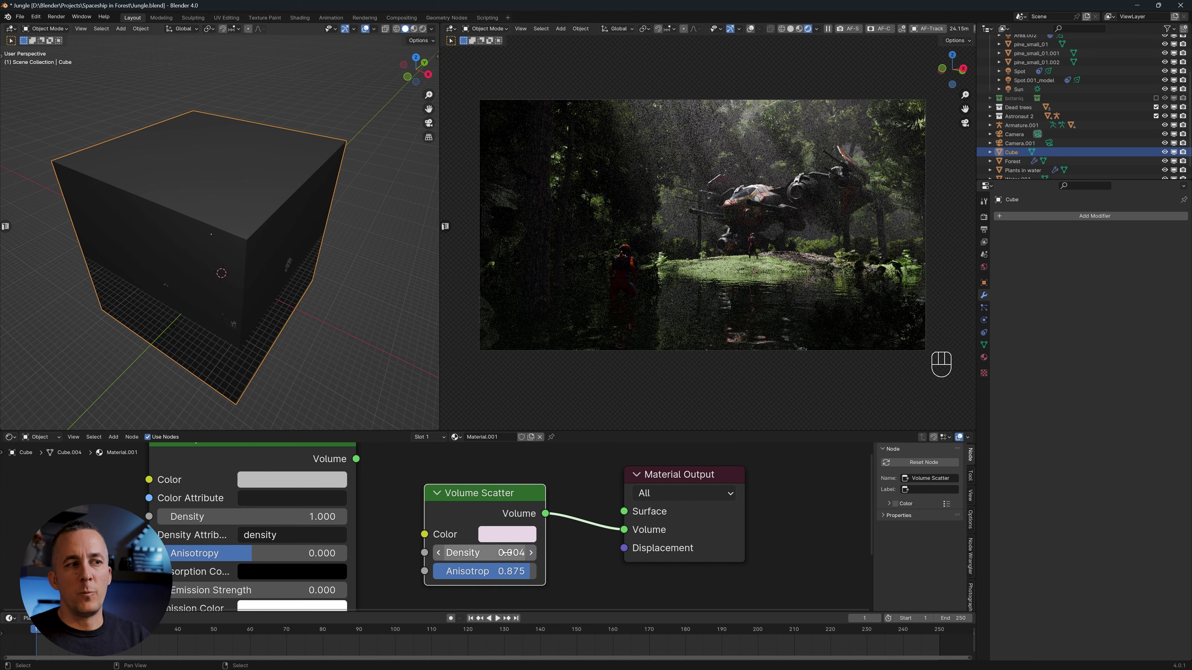
drag(356, 460, 628, 530)
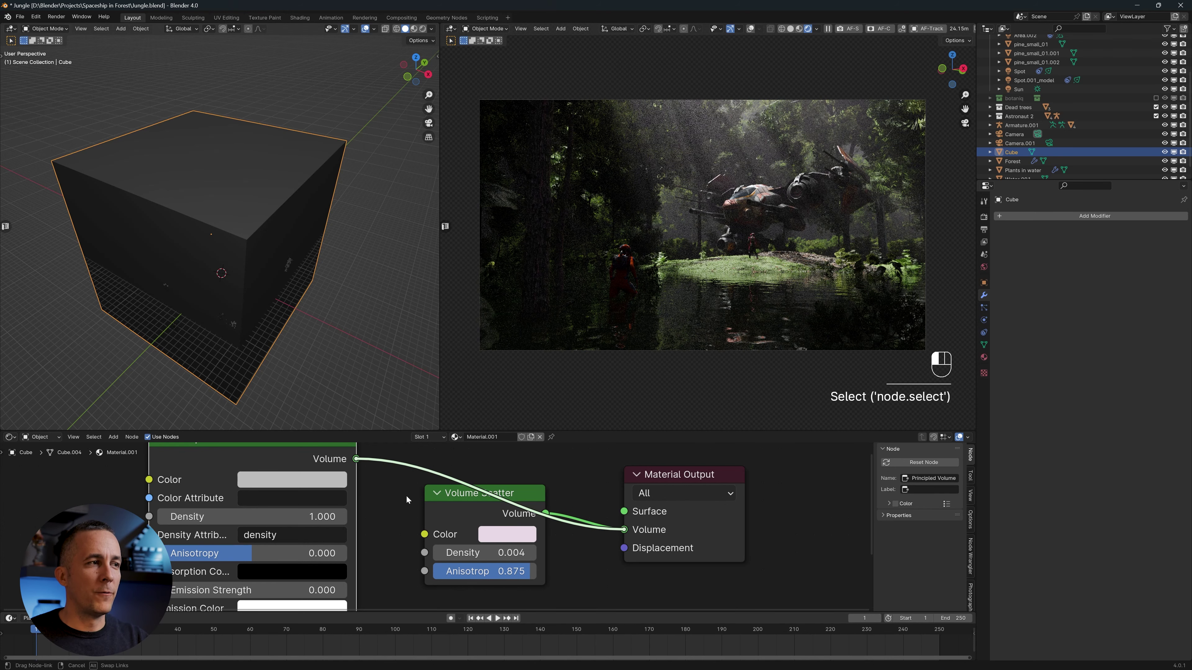
scroll(406, 495, down, 1)
drag(474, 498, 197, 493)
scroll(516, 516, down, 1)
drag(418, 509, 486, 509)
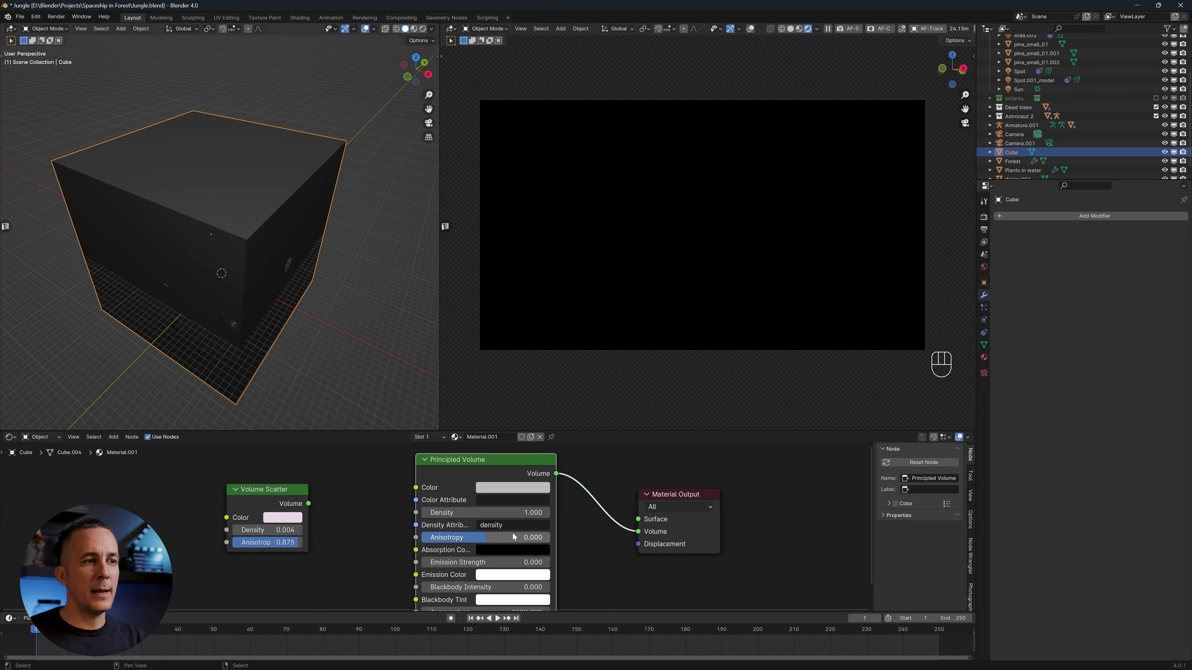
- Set the Principled Volume density to 0.004 and its anisotropy to 0.875
click(521, 513)
text(0)
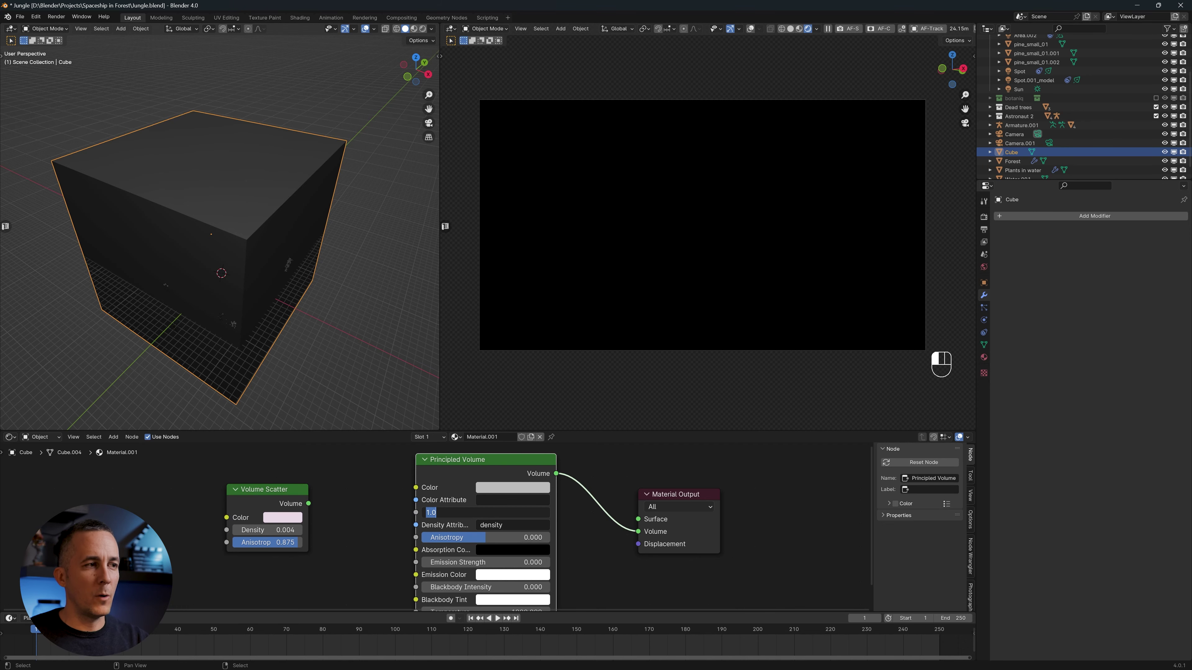
text(.004)
key(Return)
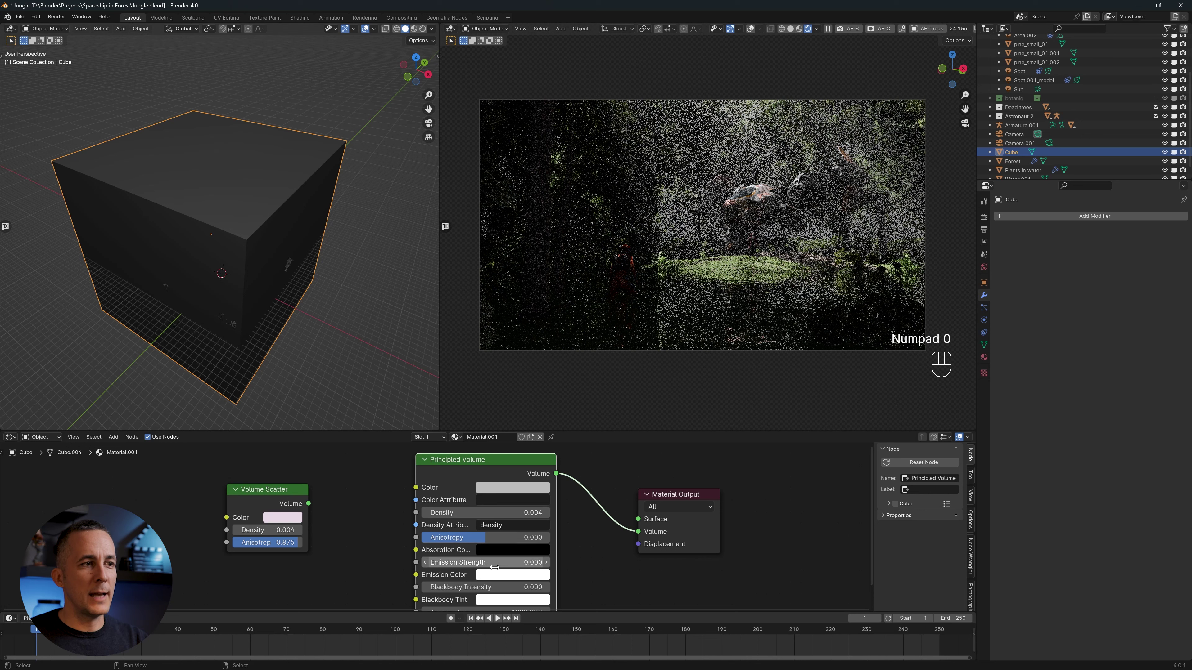
click(526, 538)
text(.875)
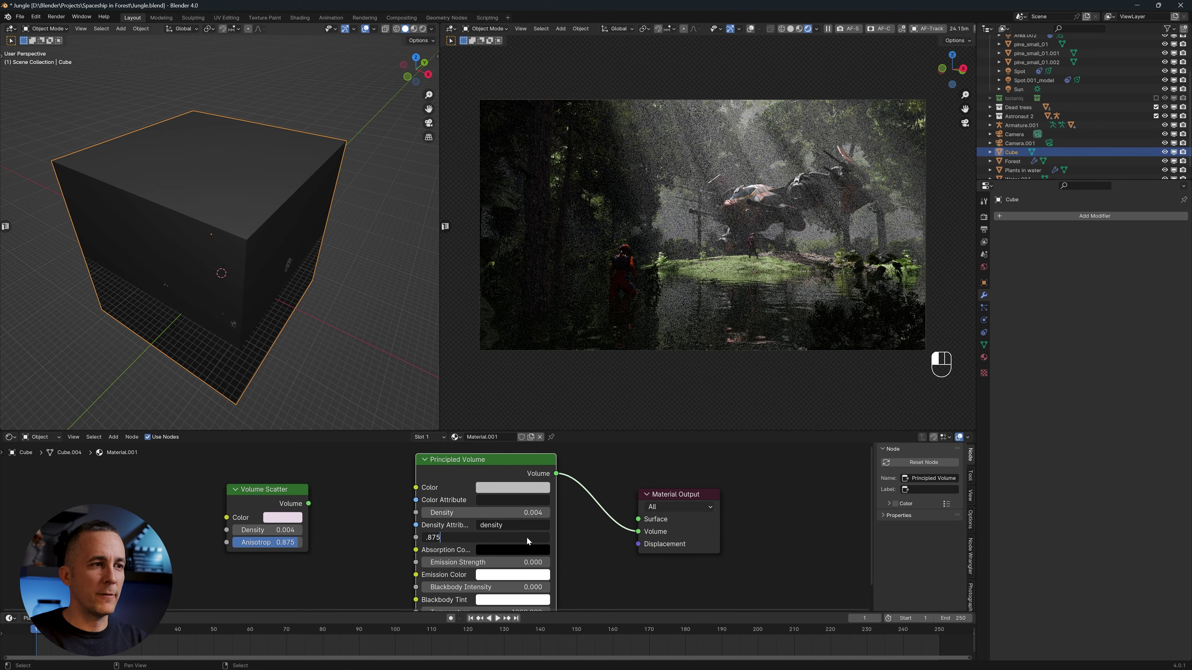
key(Return)
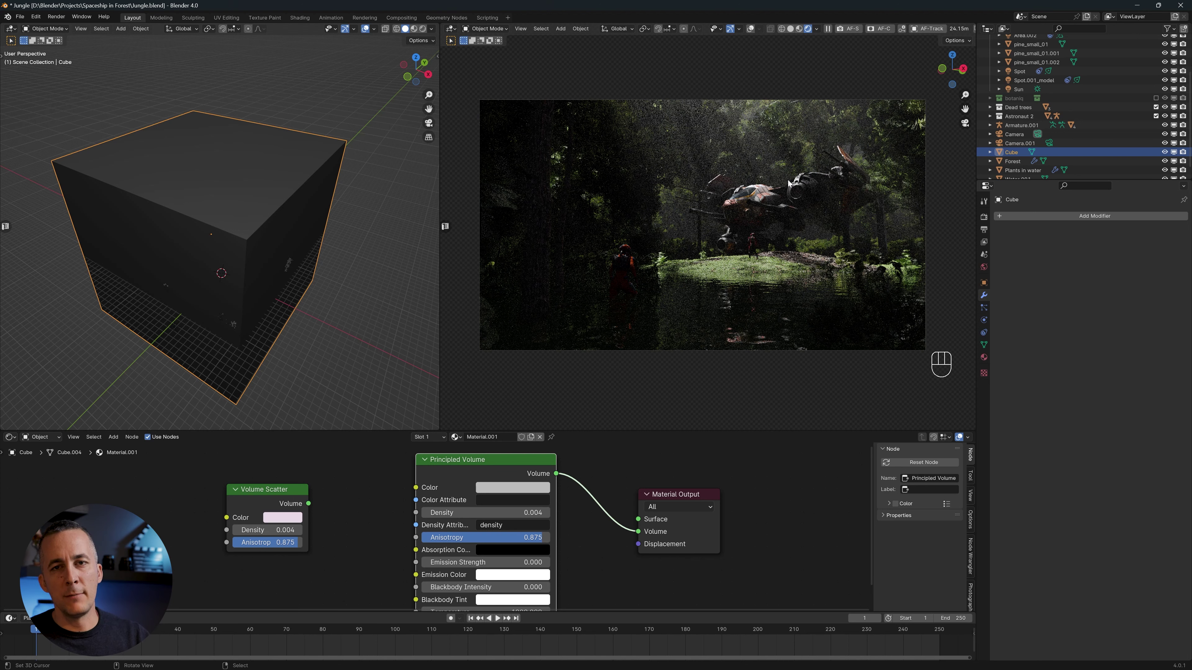
- Change the Principled Volume emission color to a light blue
shift+scroll(486, 547, down, 4)
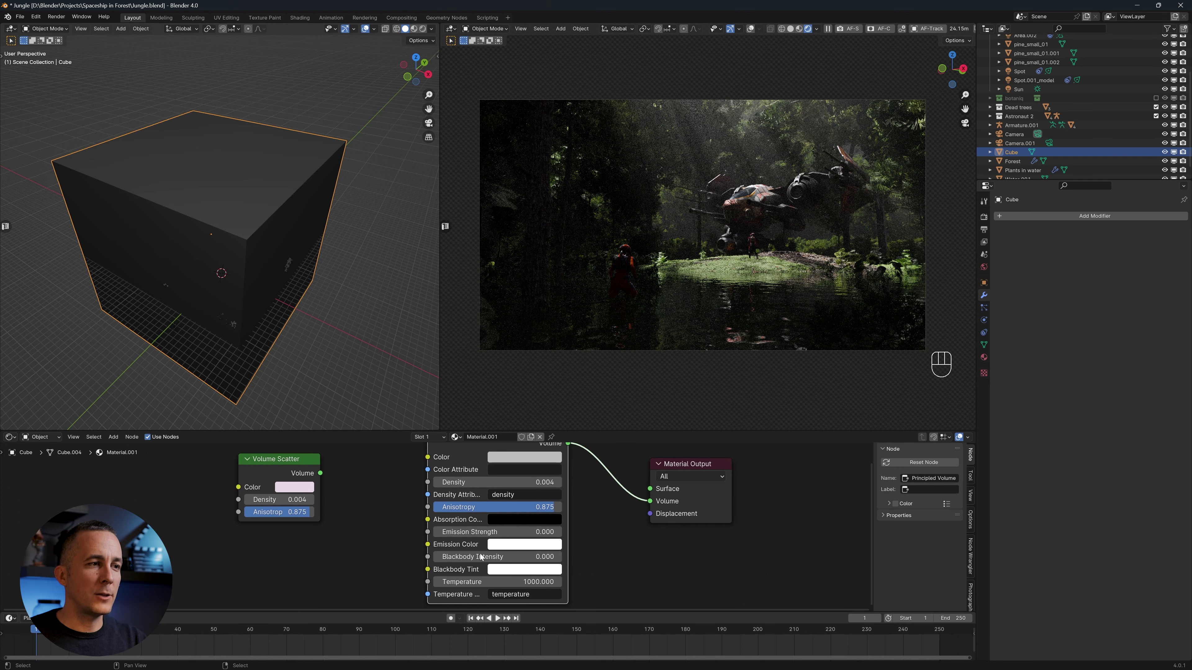
shift+scroll(510, 546, up, 2)
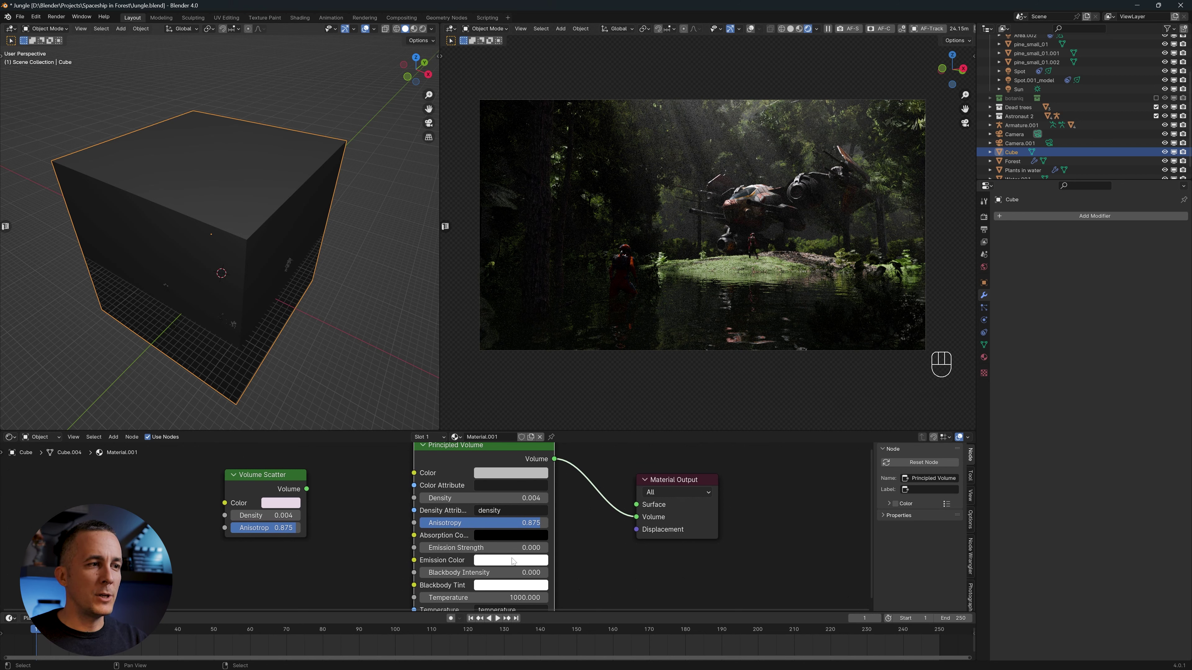
click(512, 561)
drag(534, 431, 538, 423)
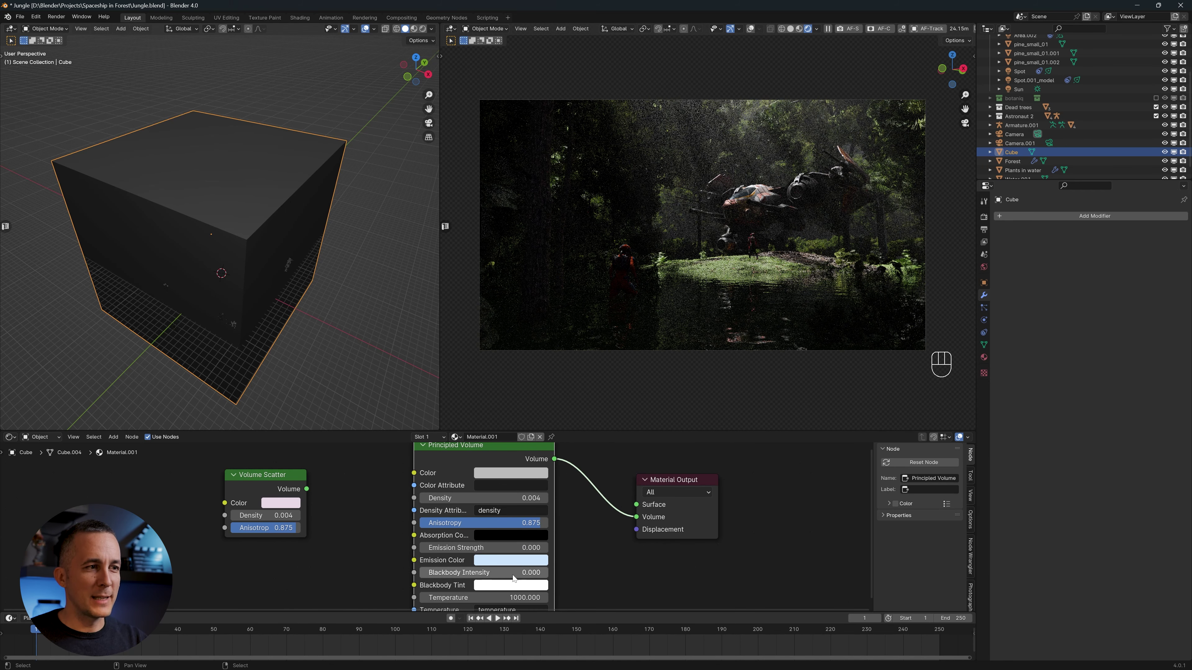
- Try emission strengths of 0.1 and 0.01 on the Principled Volume node
click(533, 573)
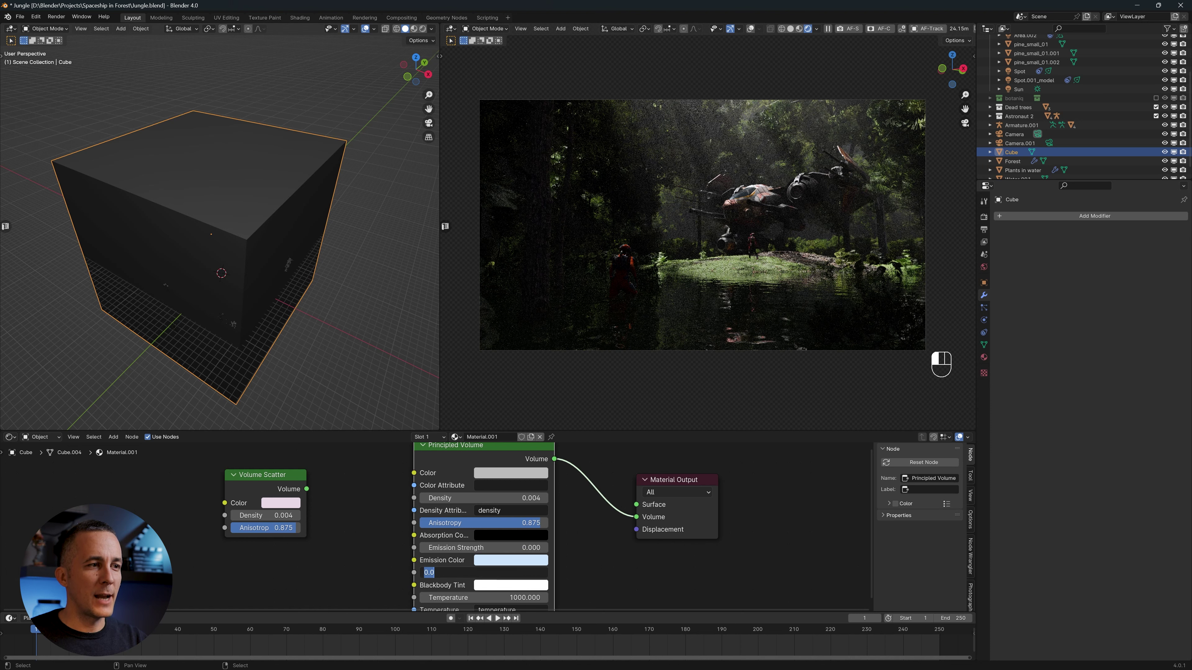
click(483, 547)
text(.1)
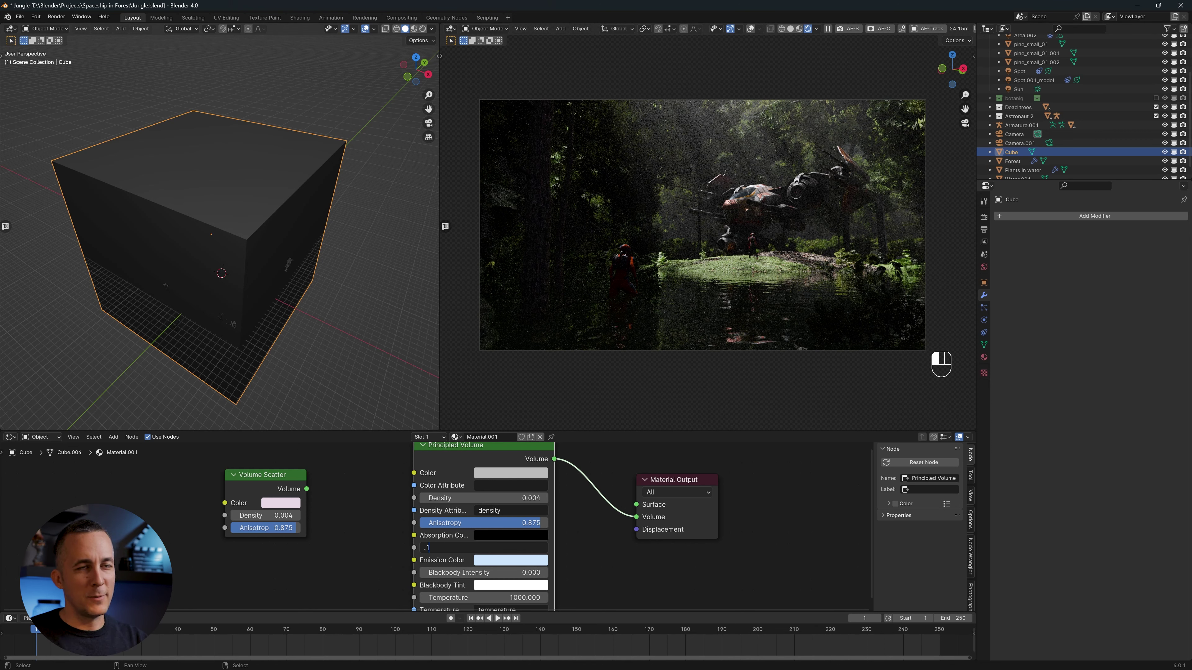
key(Return)
click(484, 548)
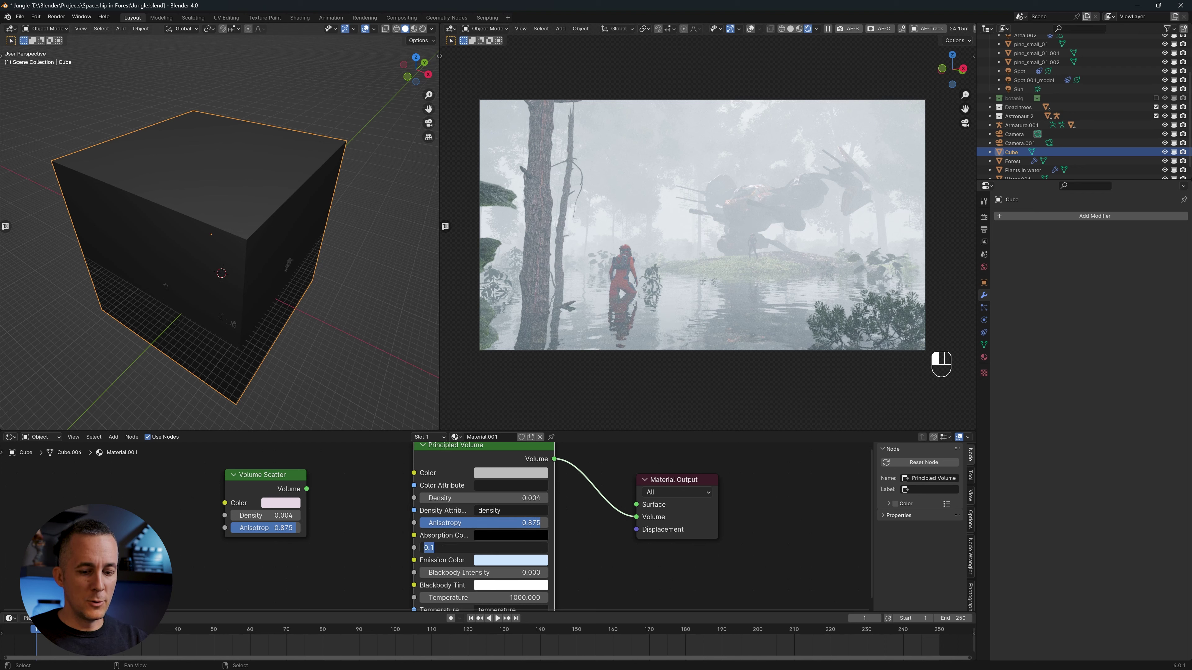
text(.01)
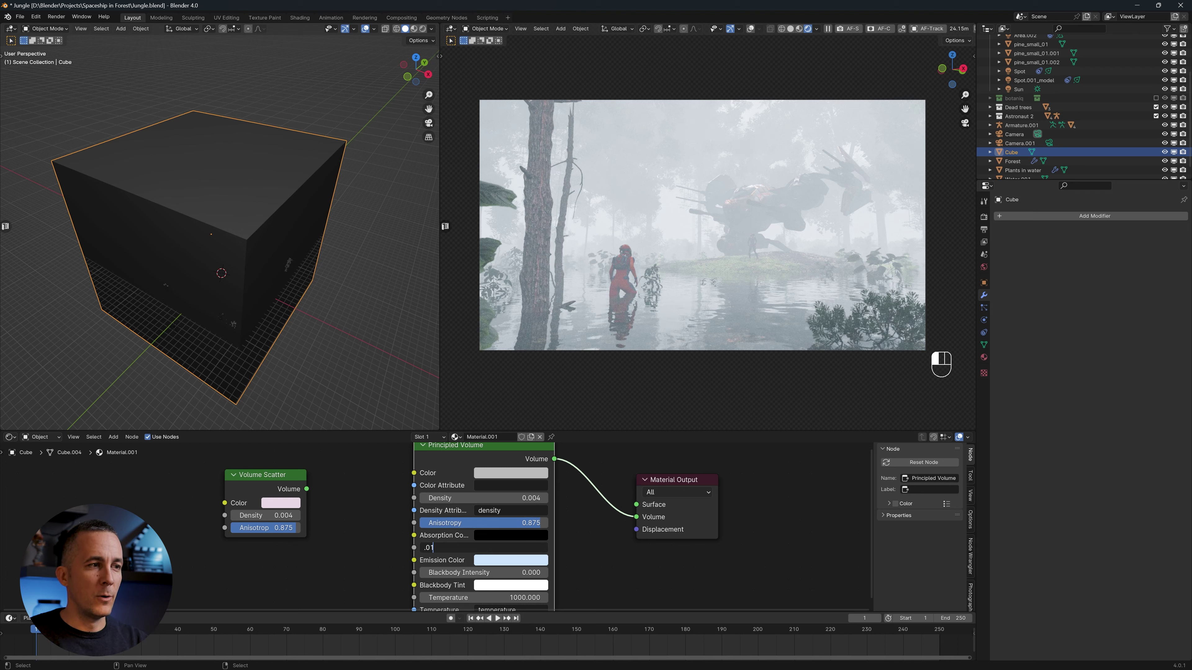
key(Return)
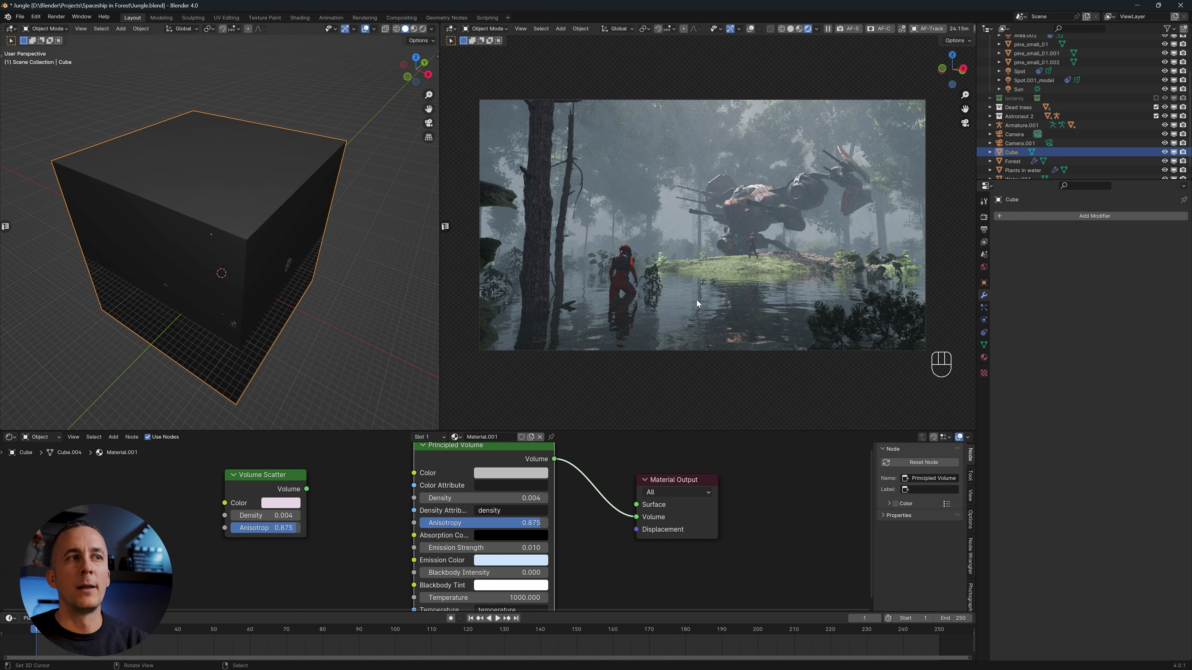
- Set the Principled Volume emission strength to 0.001
click(529, 547)
click(529, 547)
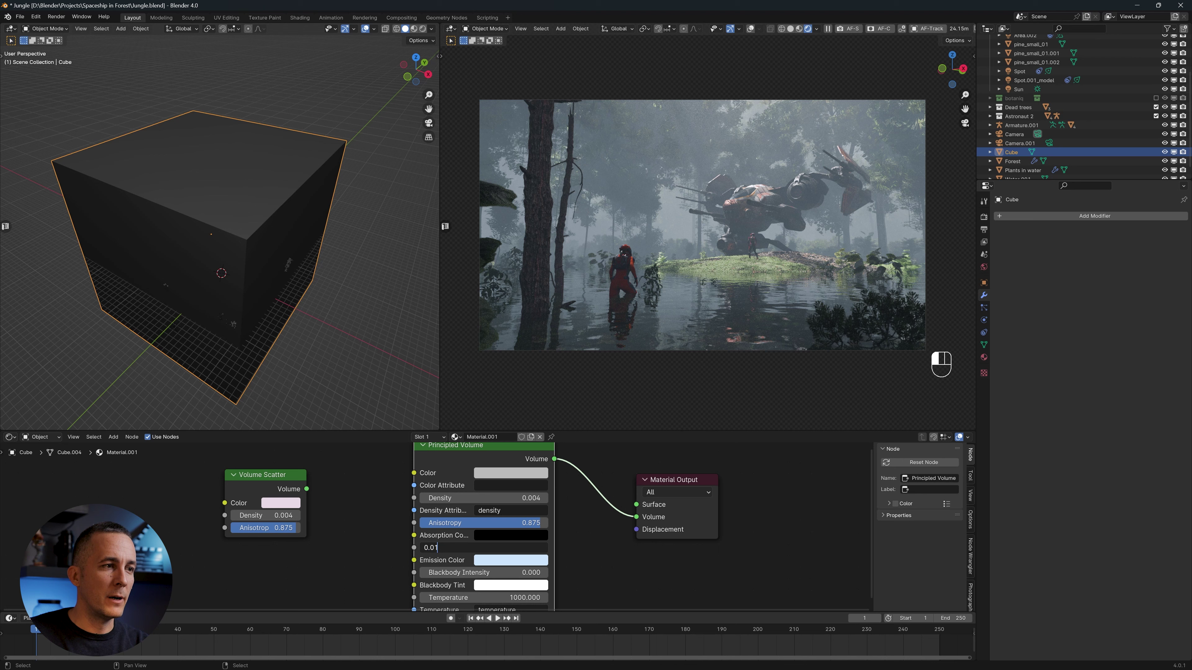
key(Return)
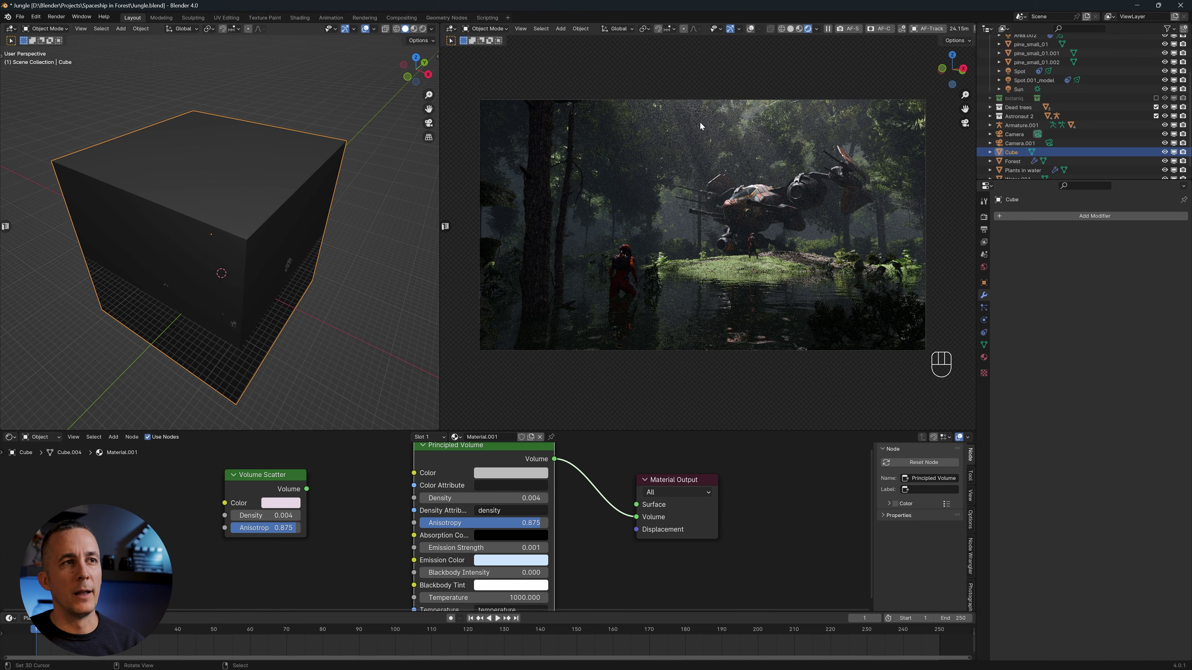
- Inspect the fog in the maximized camera view, then compare the render with the fog cube hidden and shown again
key(ctrl+space)
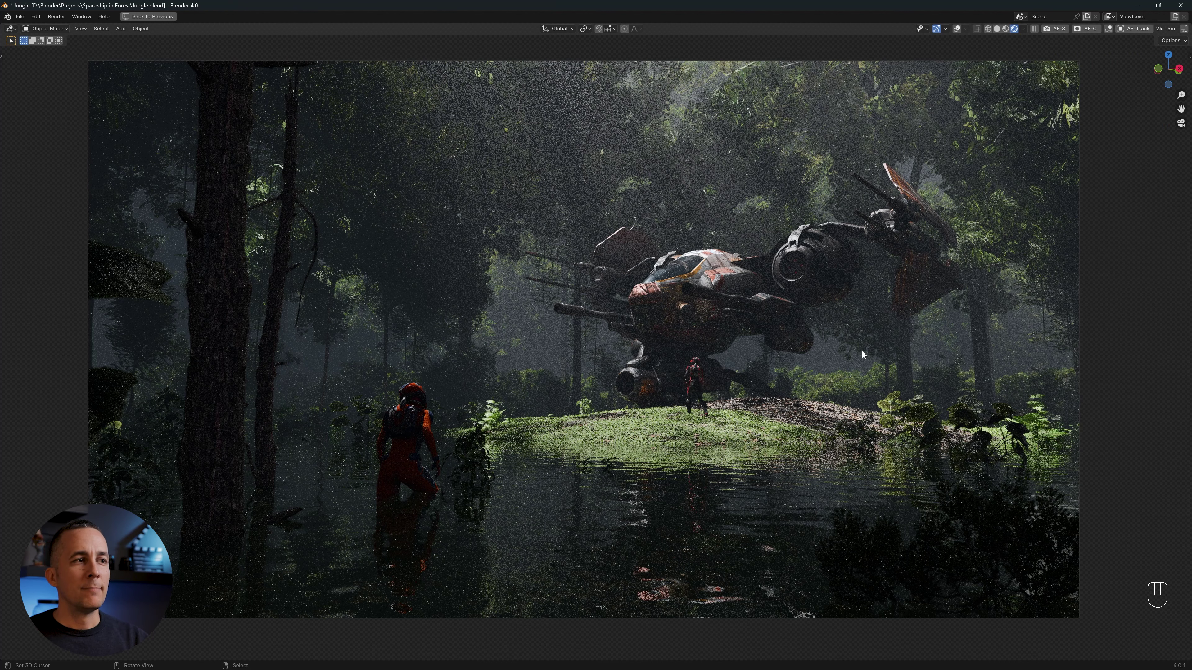
key(ctrl)
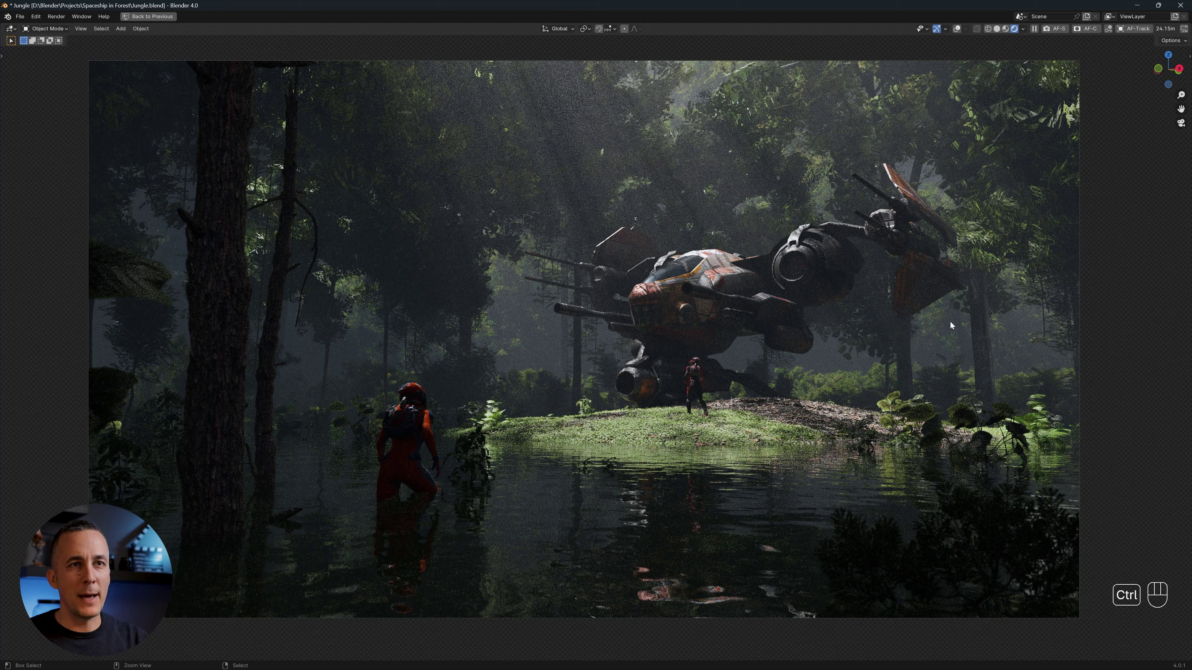
key(ctrl+space)
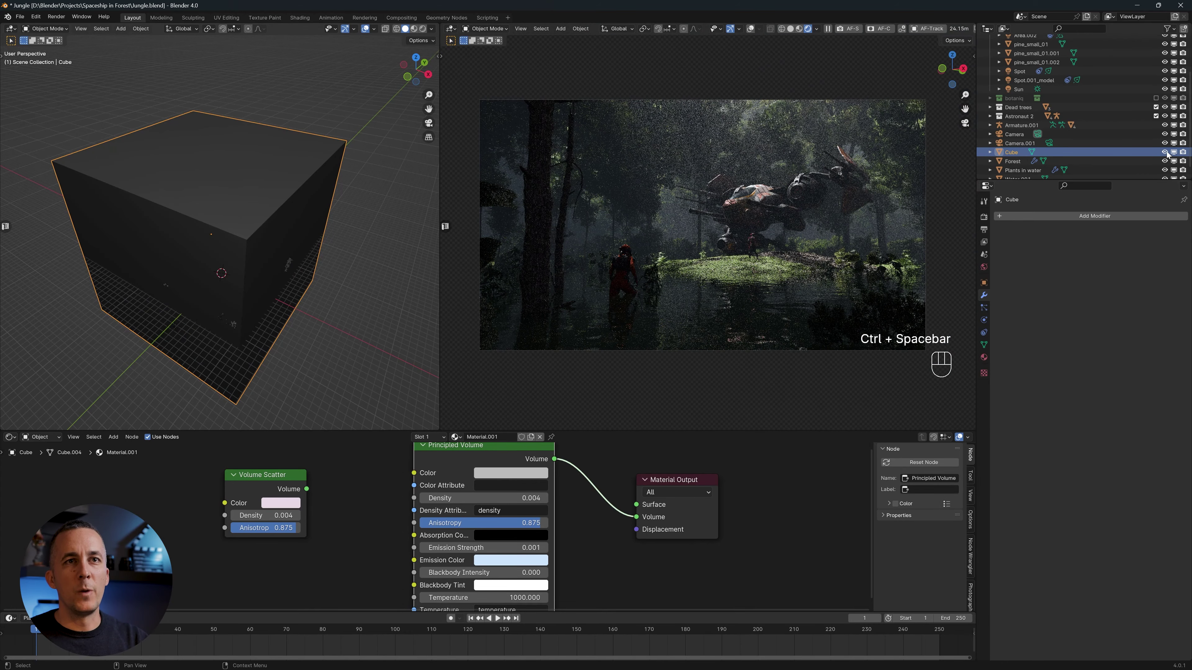
click(1164, 152)
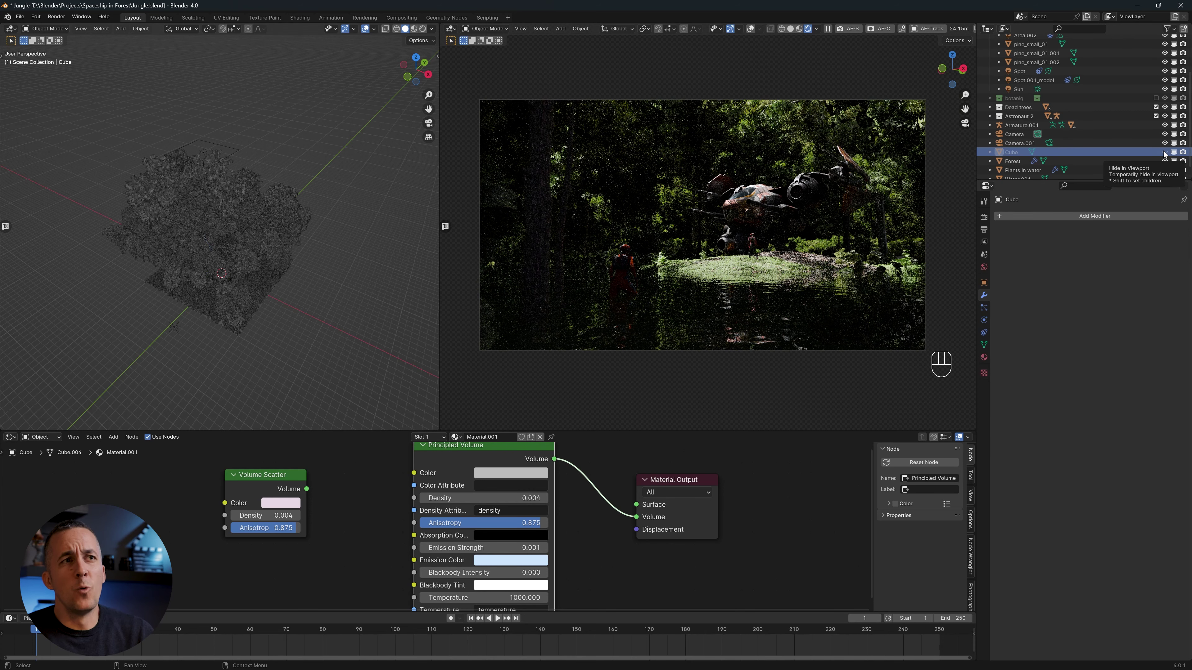
click(1164, 152)
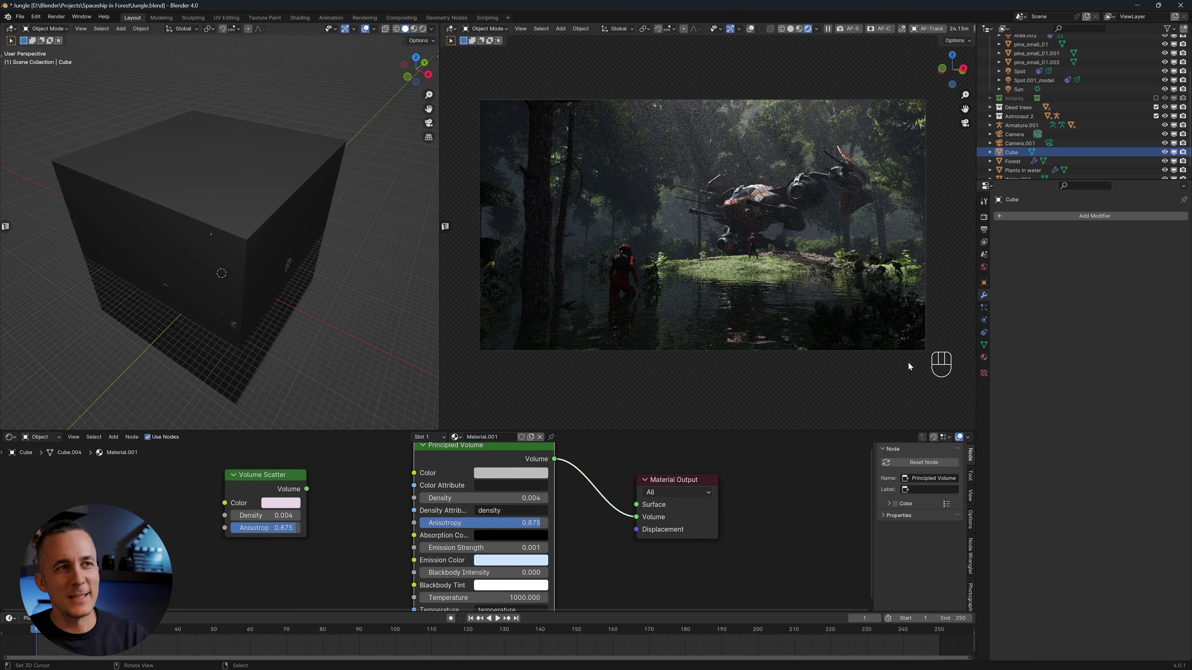
- Set the fog cube's viewport display to Bounds so only its outline is drawn
middle_drag(209, 182, 232, 233)
click(225, 185)
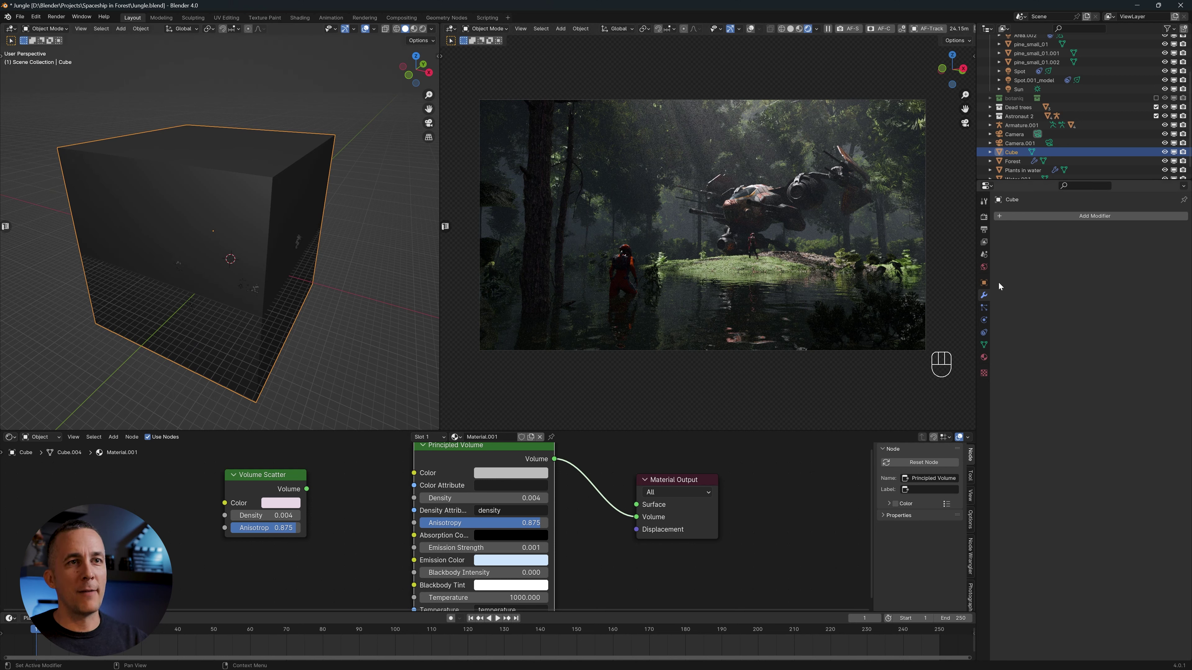
click(984, 283)
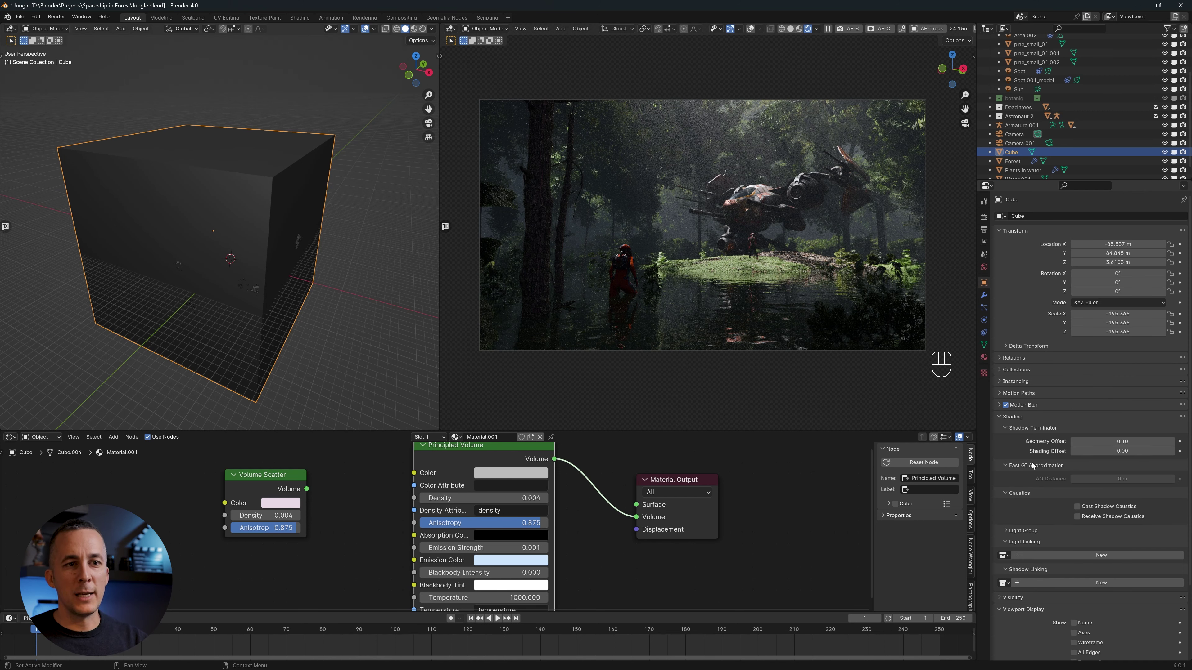
scroll(1054, 478, down, 5)
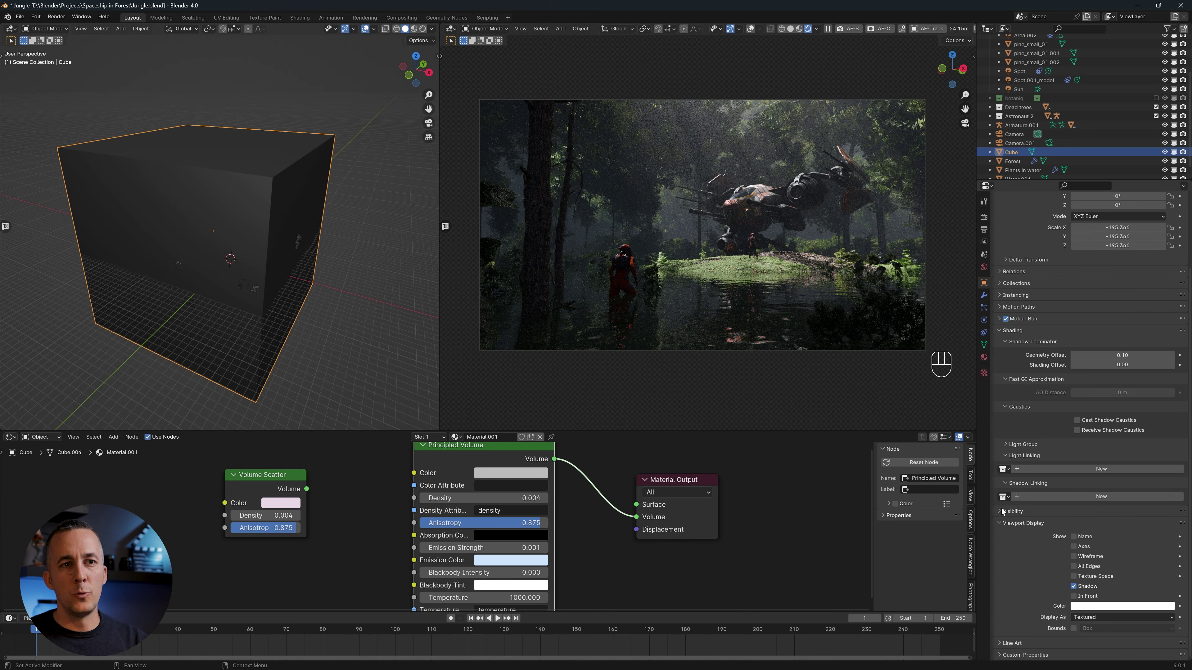
click(1104, 616)
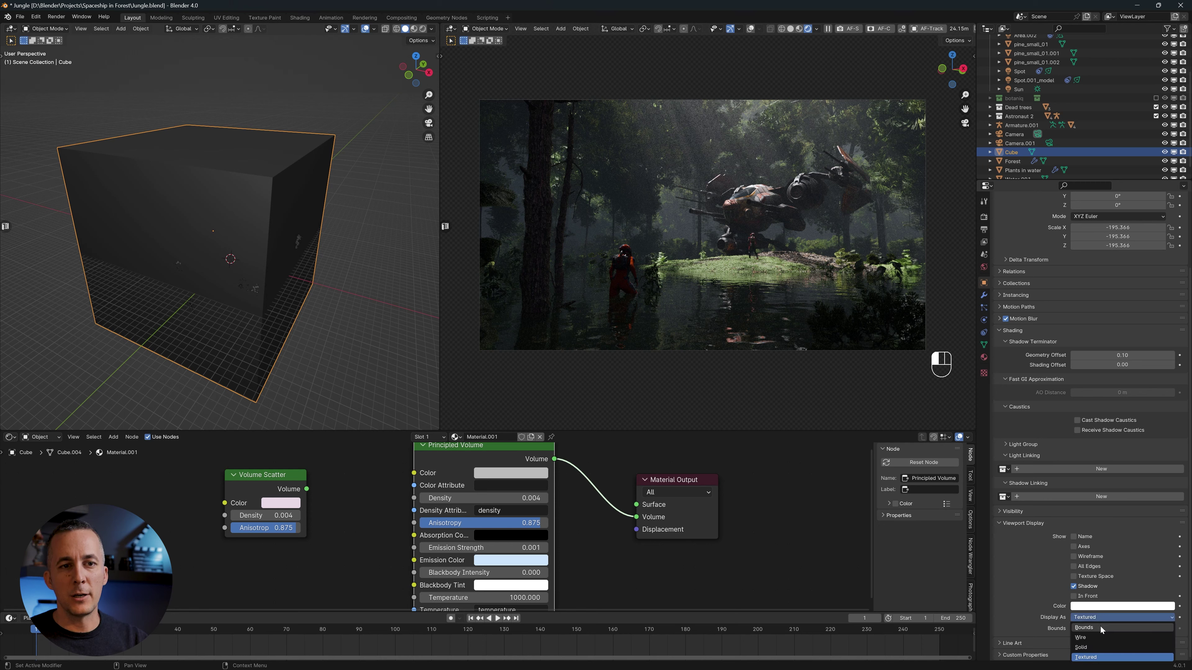
click(1101, 628)
mouse_move(229, 194)
middle_down()
mouse_move(249, 218)
mouse_move(242, 207)
mouse_move(266, 203)
mouse_move(215, 194)
middle_up()
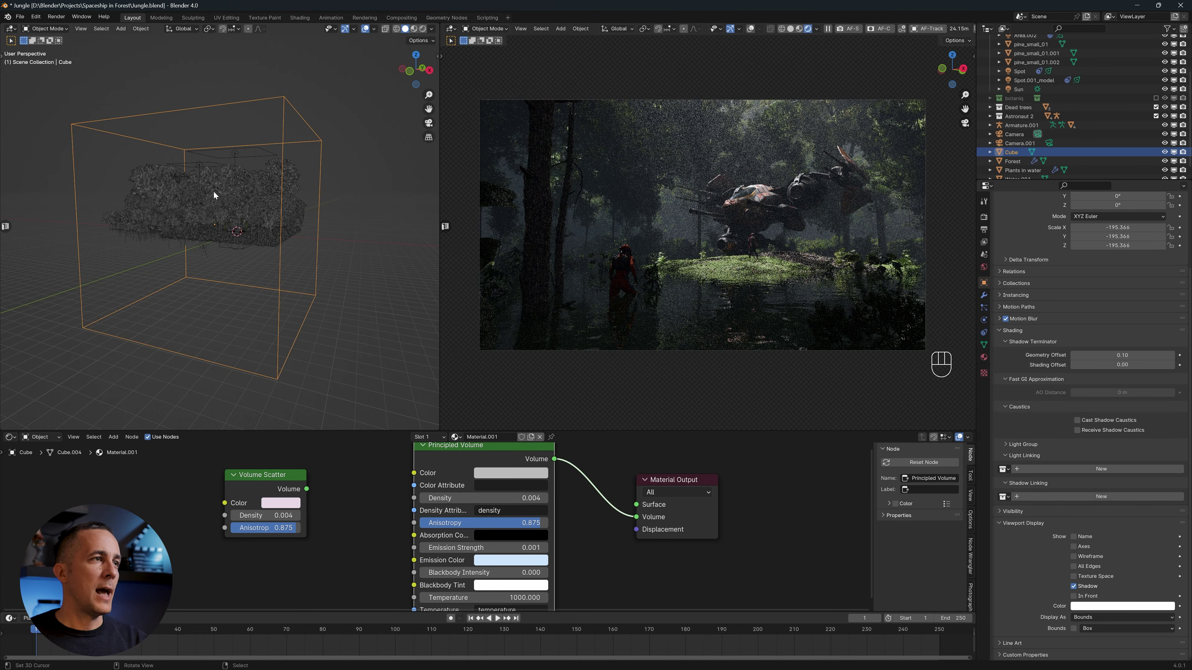
- Flatten the fog cube to a Z scale of about -89 and move it up about 47 m around the forest
click(273, 188)
click(281, 128)
middle_drag(292, 120, 322, 106)
key(s)
key(x)
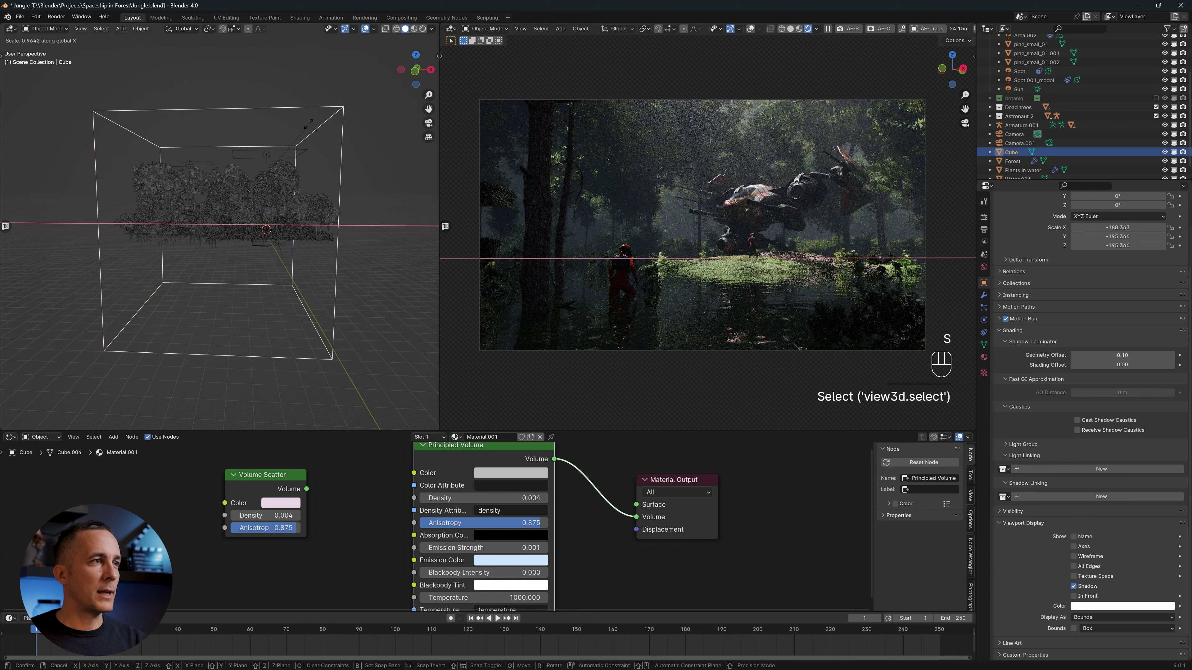
key(z)
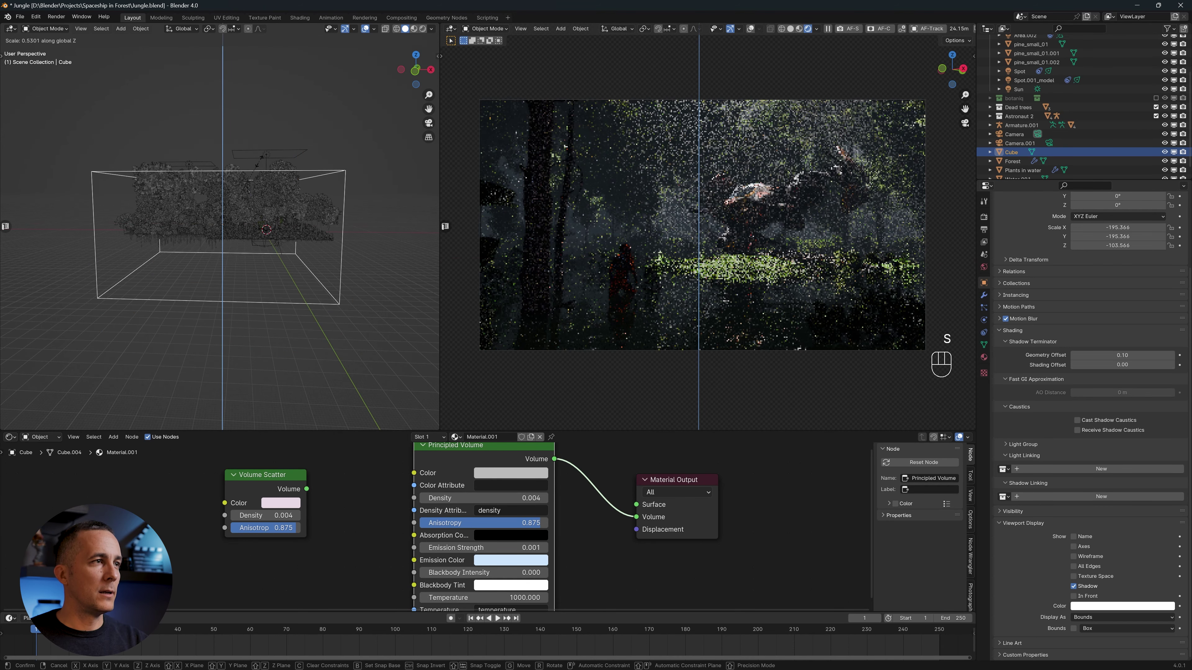
click(263, 159)
key(g)
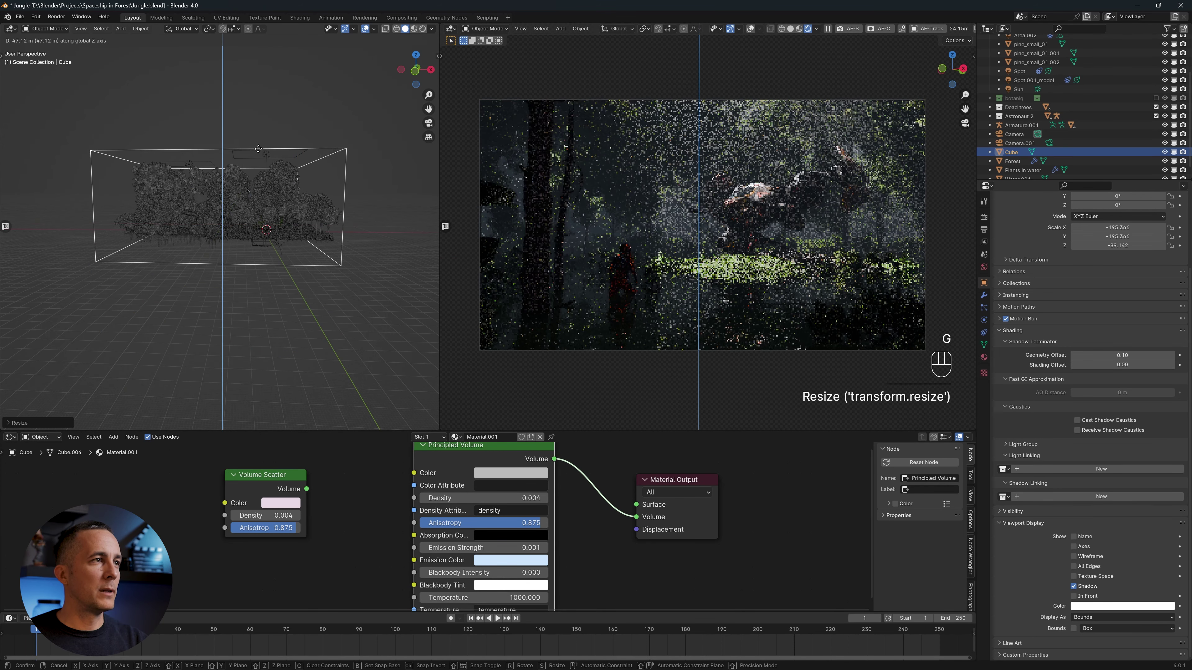
click(292, 110)
middle_drag(292, 110, 173, 90)
key(ctrl+space)
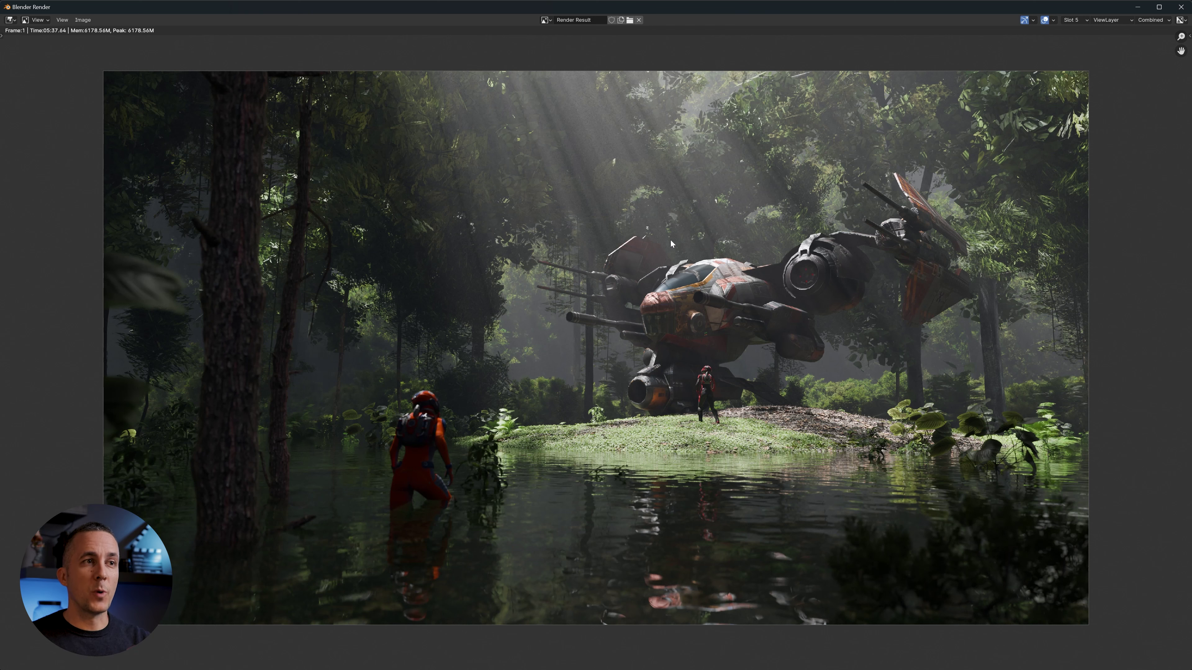
- Switch to Photoshop and compare Spaceship in Jungle 02.psd with Spaceship in Jungle 04.exr and the Blender render result
click(83, 20)
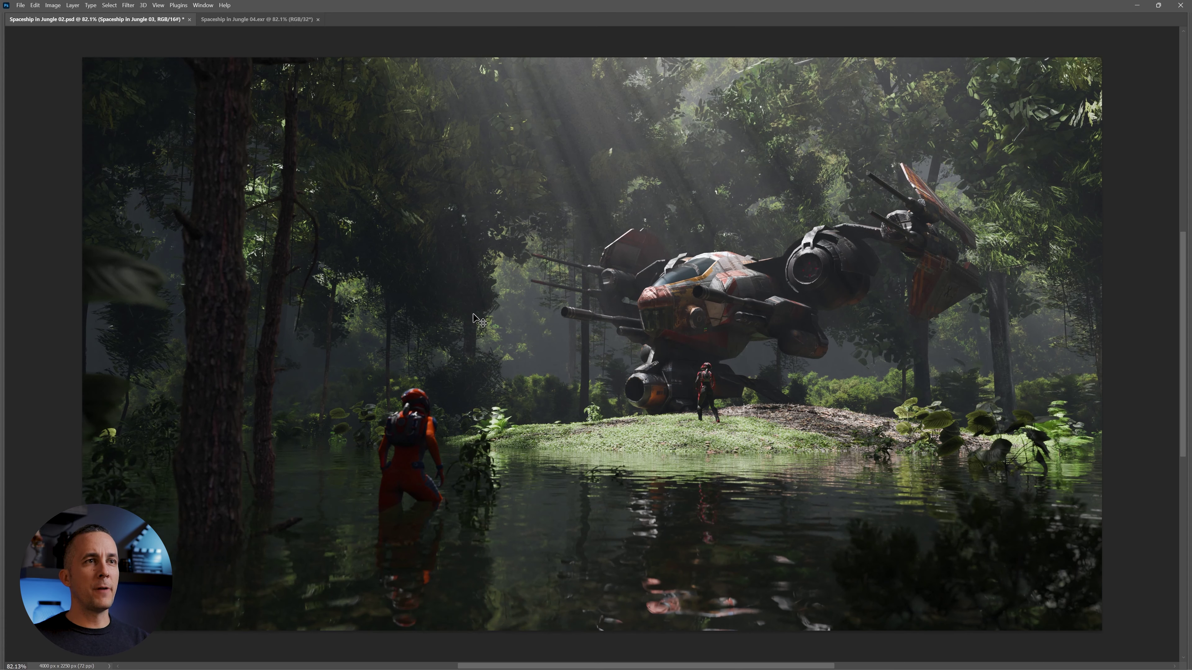
key(ctrl+Tab)
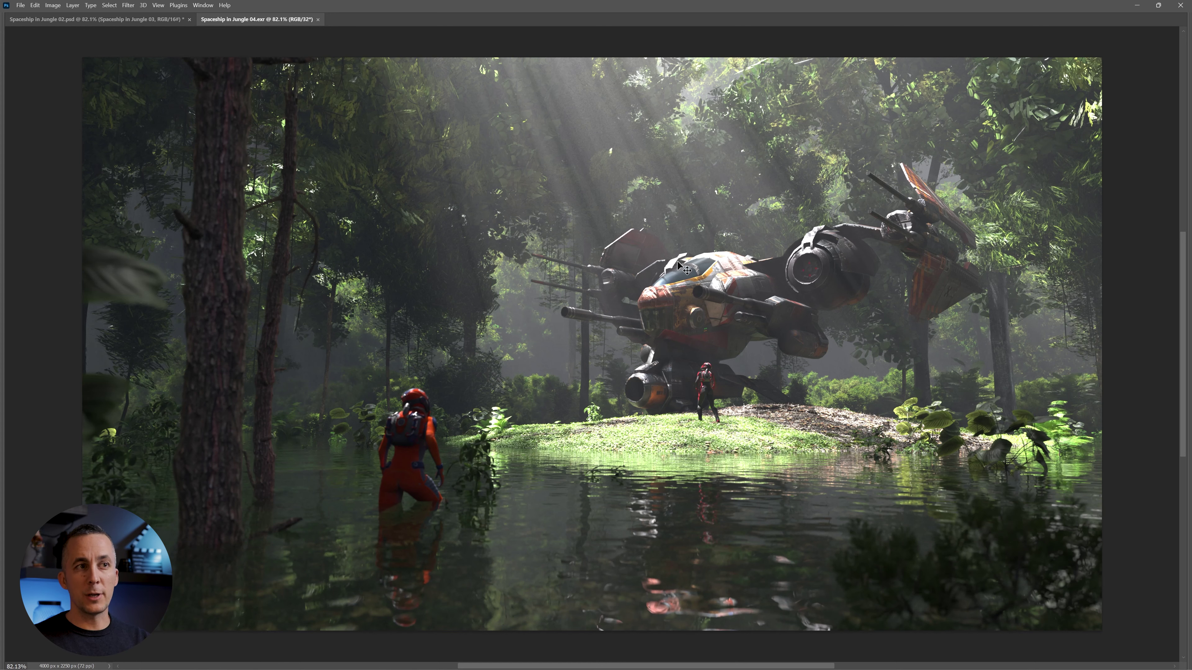
key(ctrl+Tab)
key(ctrl+Tab)
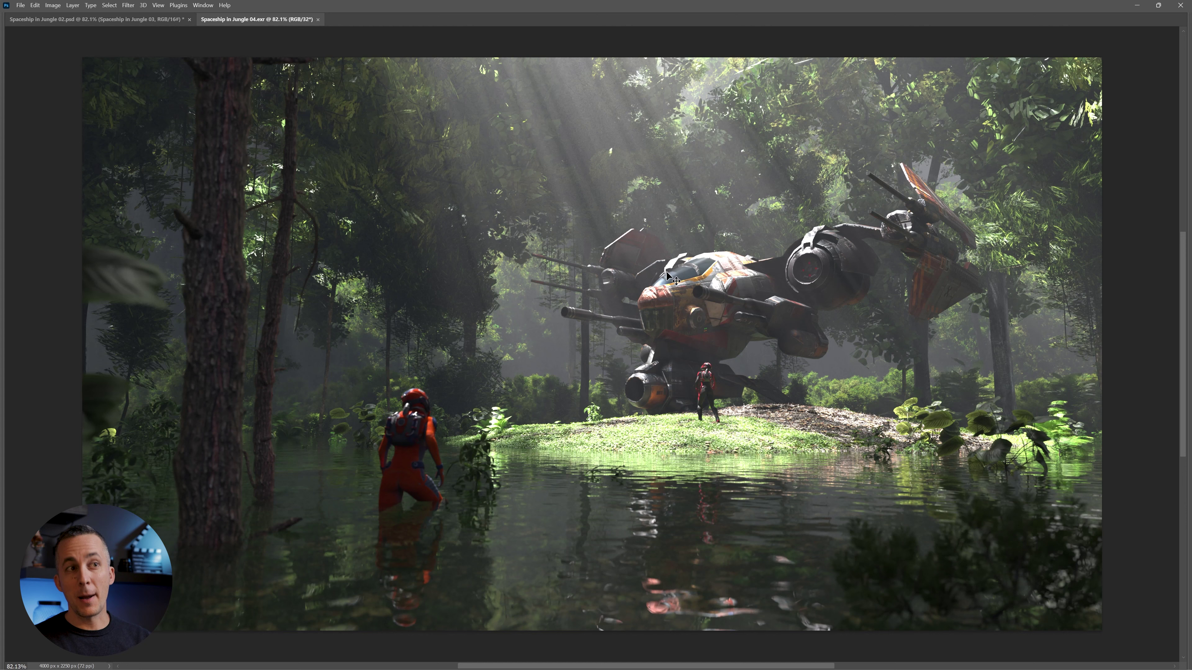
key(ctrl+Tab)
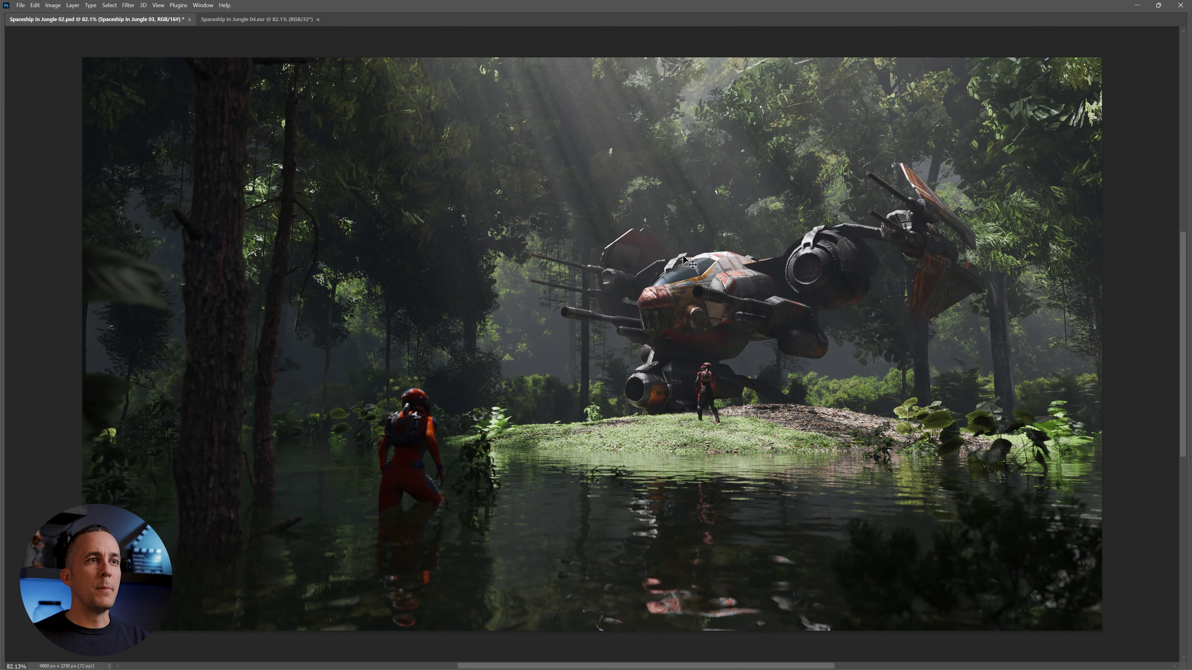
key(alt+Tab)
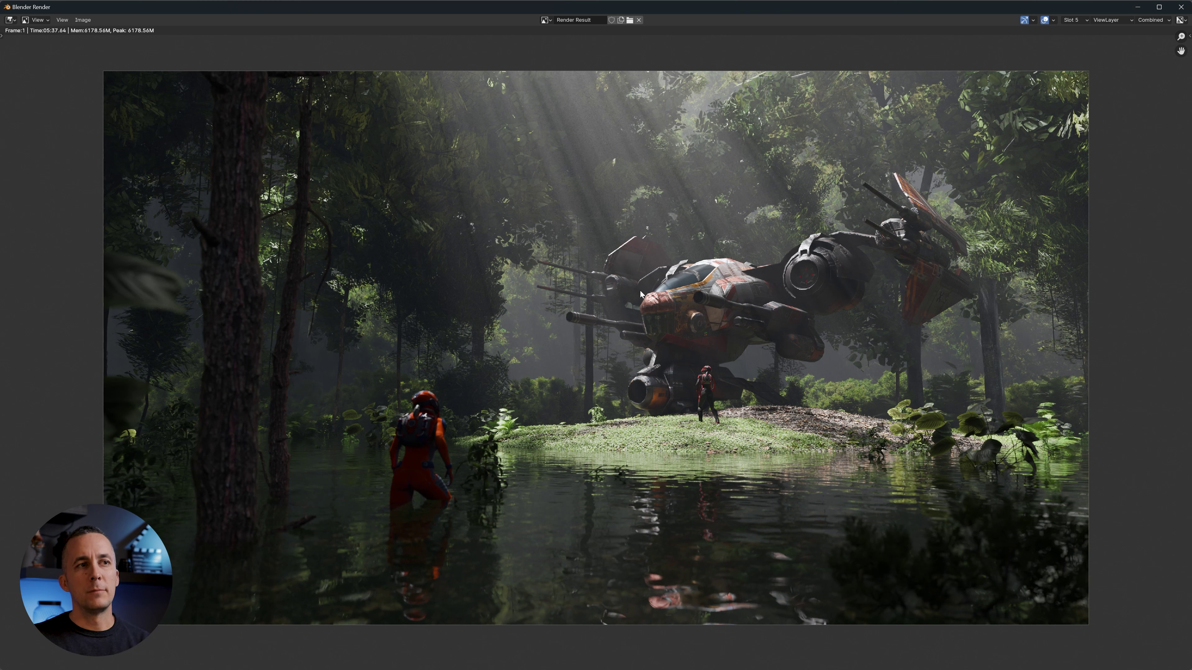
key(alt+Tab)
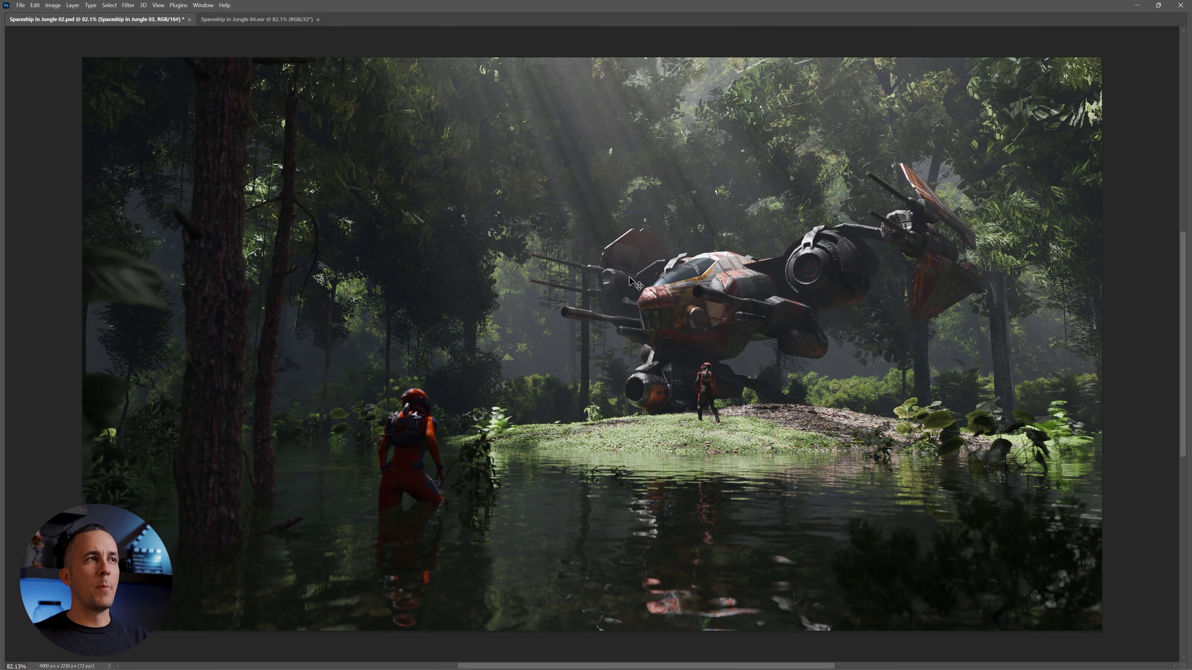
- Inspect the layer stack of Spaceship in Jungle 02.psd and check the color mode and bit depth of Spaceship in Jungle 04.exr
key(Tab)
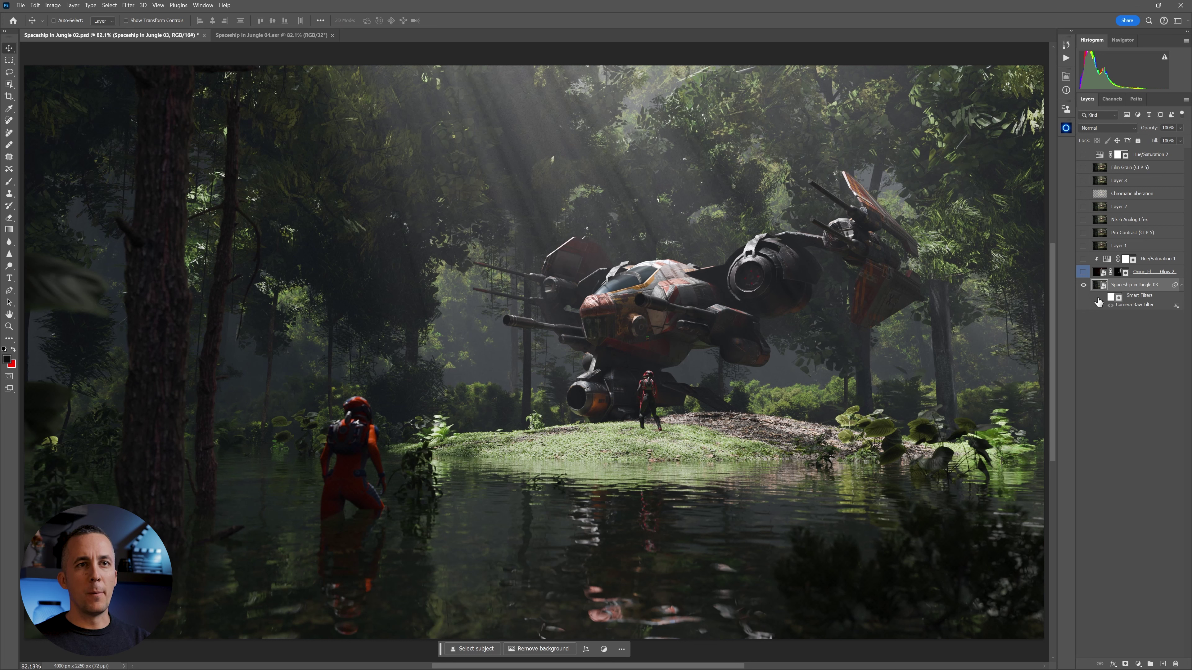
click(1083, 156)
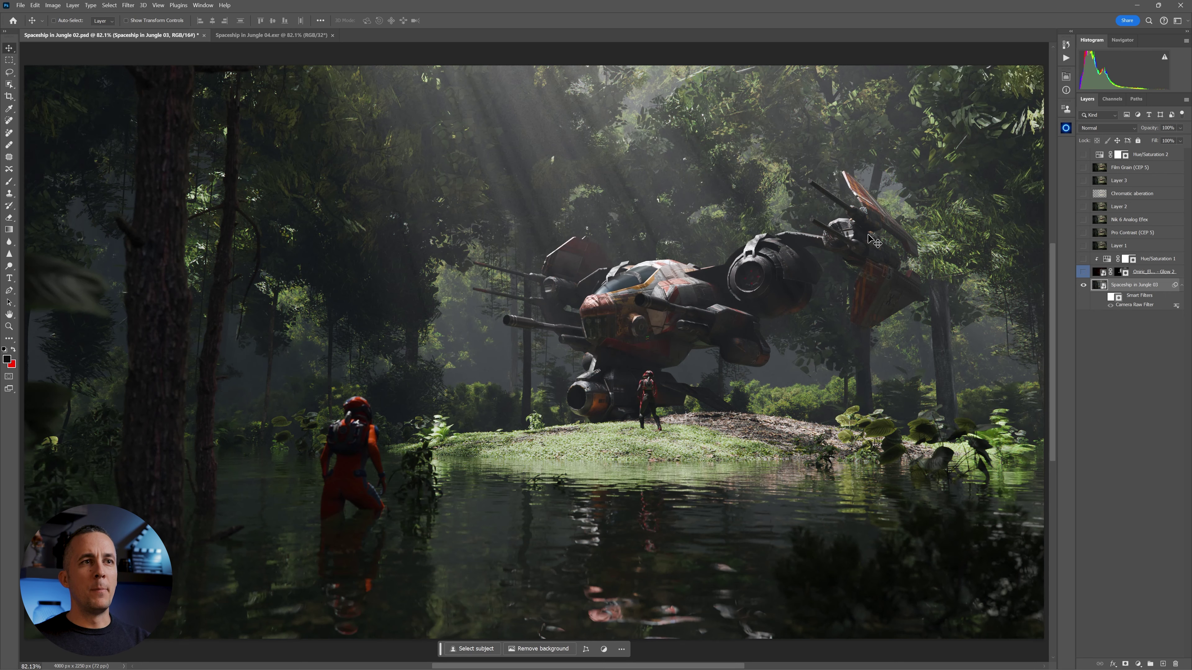
key(ctrl+Tab)
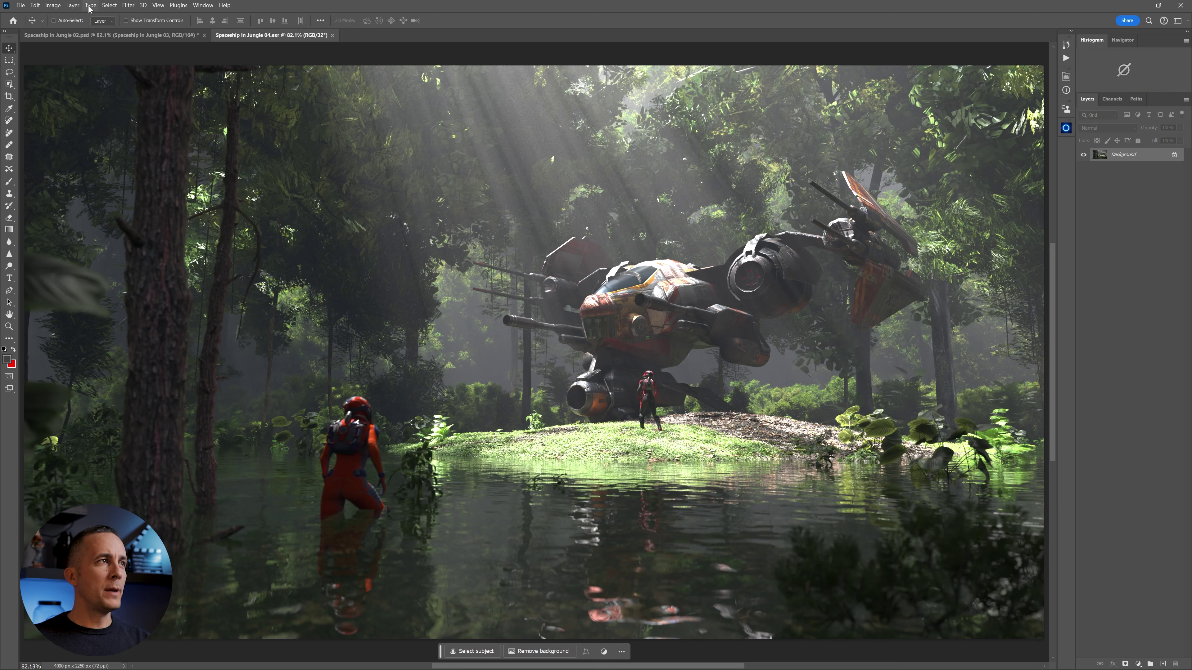
click(52, 5)
mouse_move(108, 16)
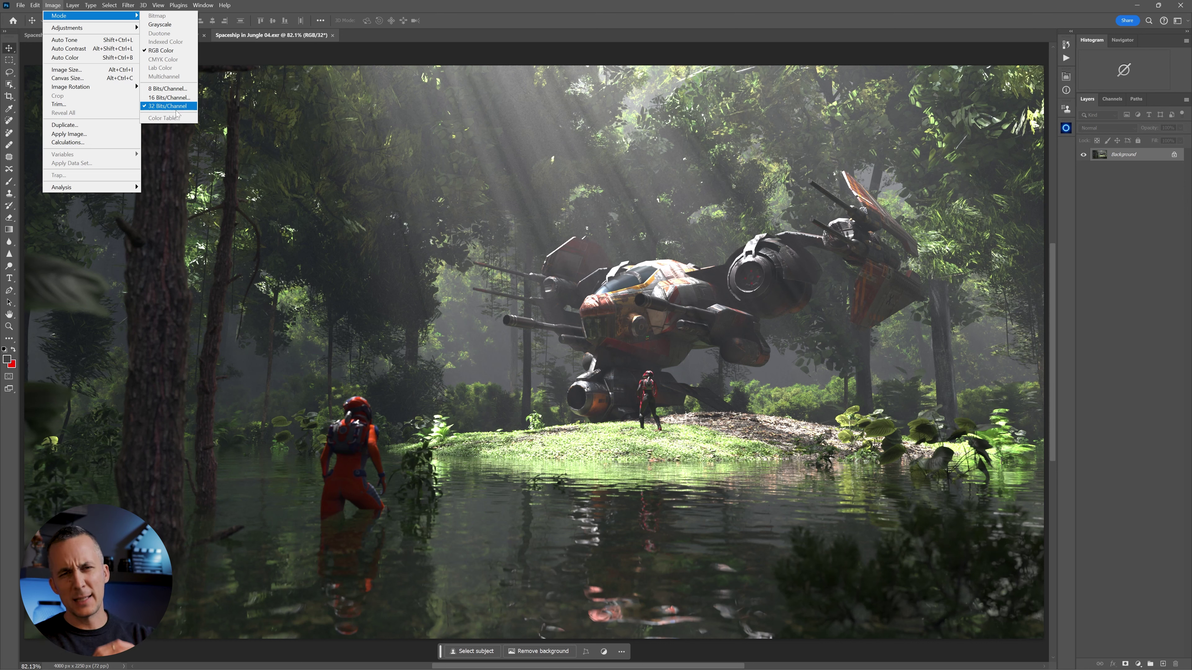
click(642, 191)
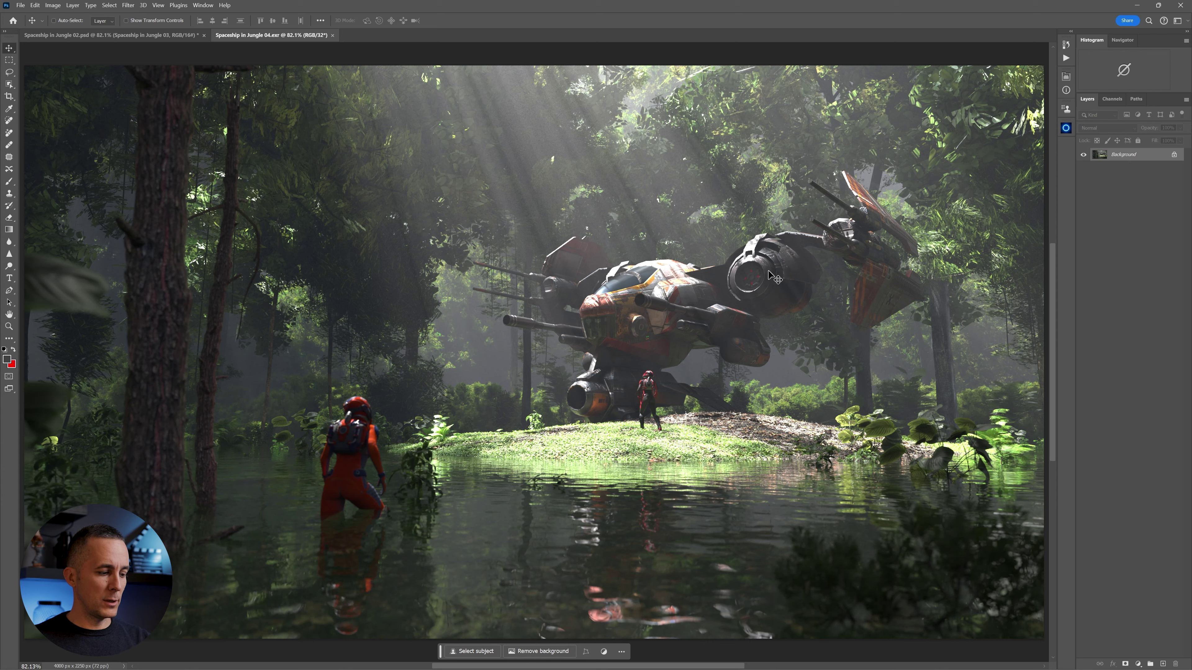
- Try Camera Raw exposures of -3.10, +3.45 and -1.40 on Spaceship in Jungle 04.exr, then discard the changes
key(ctrl)
key(ctrl+shift+a)
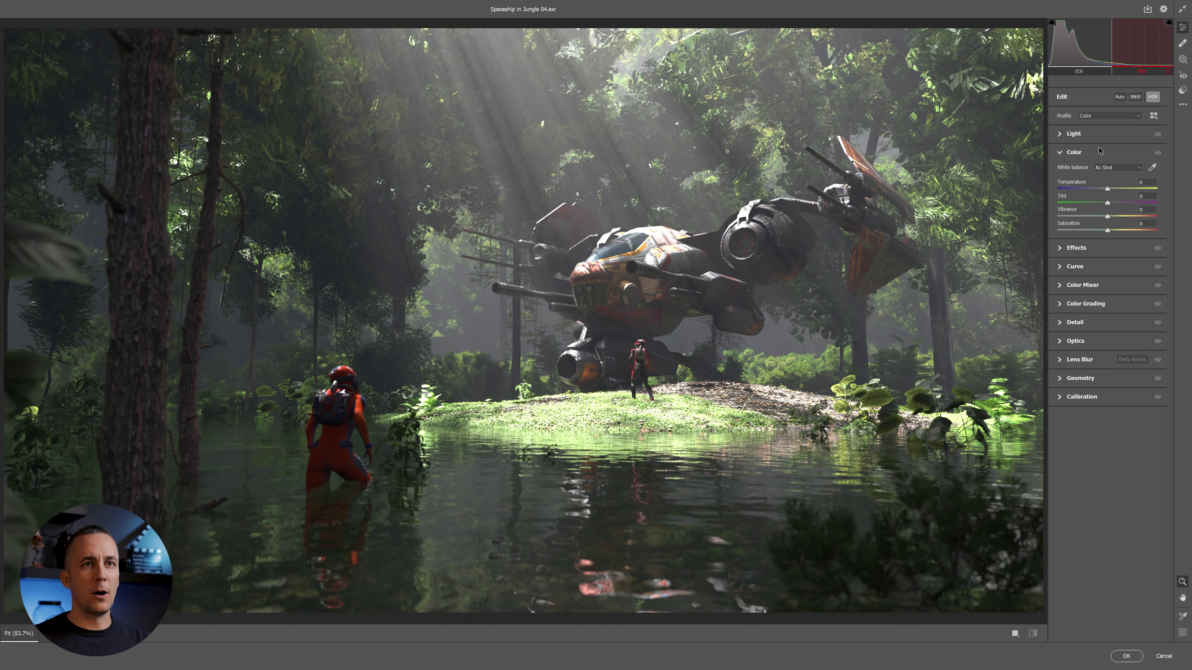
click(1096, 137)
drag(1107, 157, 1091, 157)
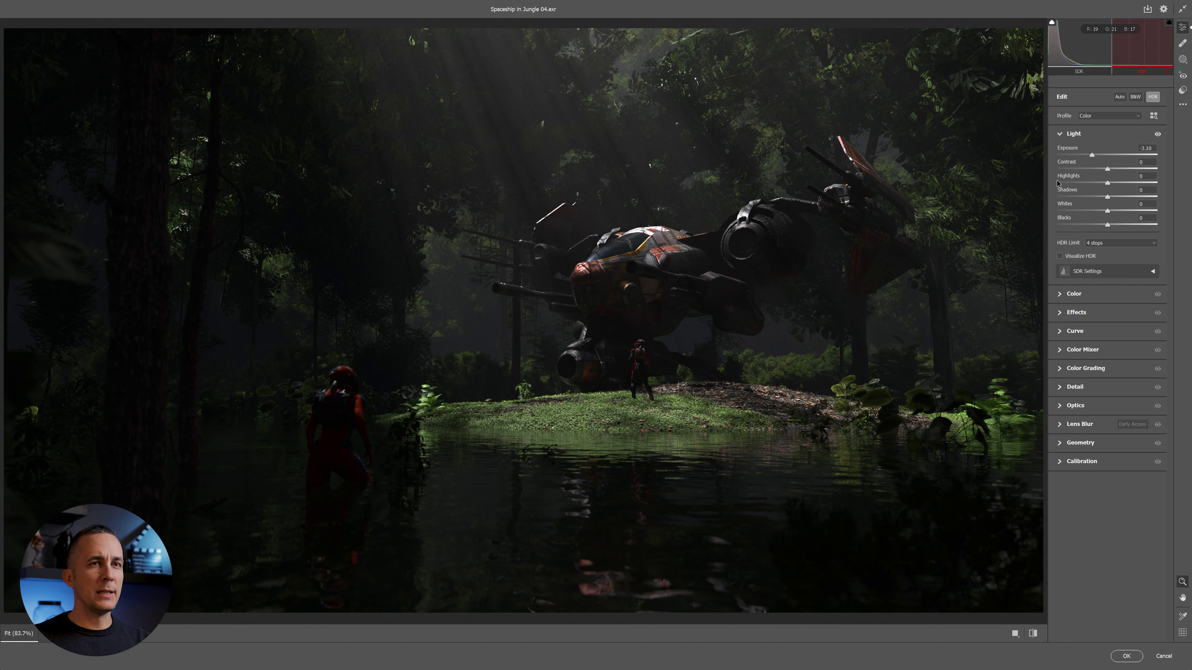
drag(1094, 153, 1125, 156)
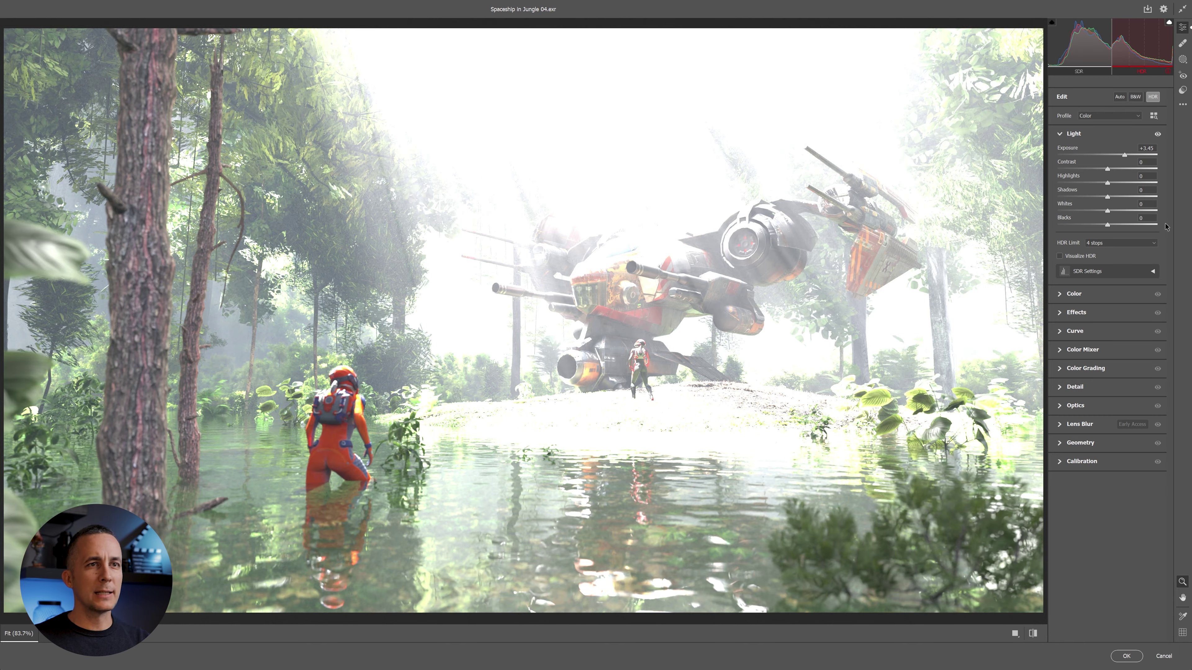
drag(1126, 155, 1084, 162)
drag(1099, 164, 1102, 164)
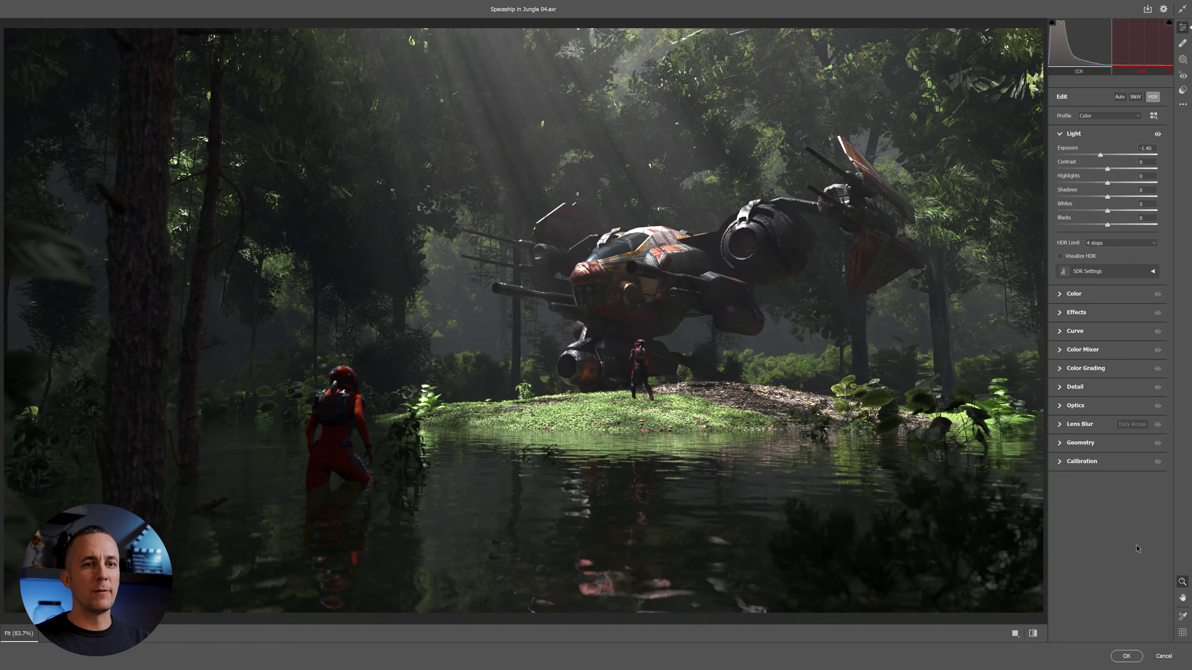
click(1167, 657)
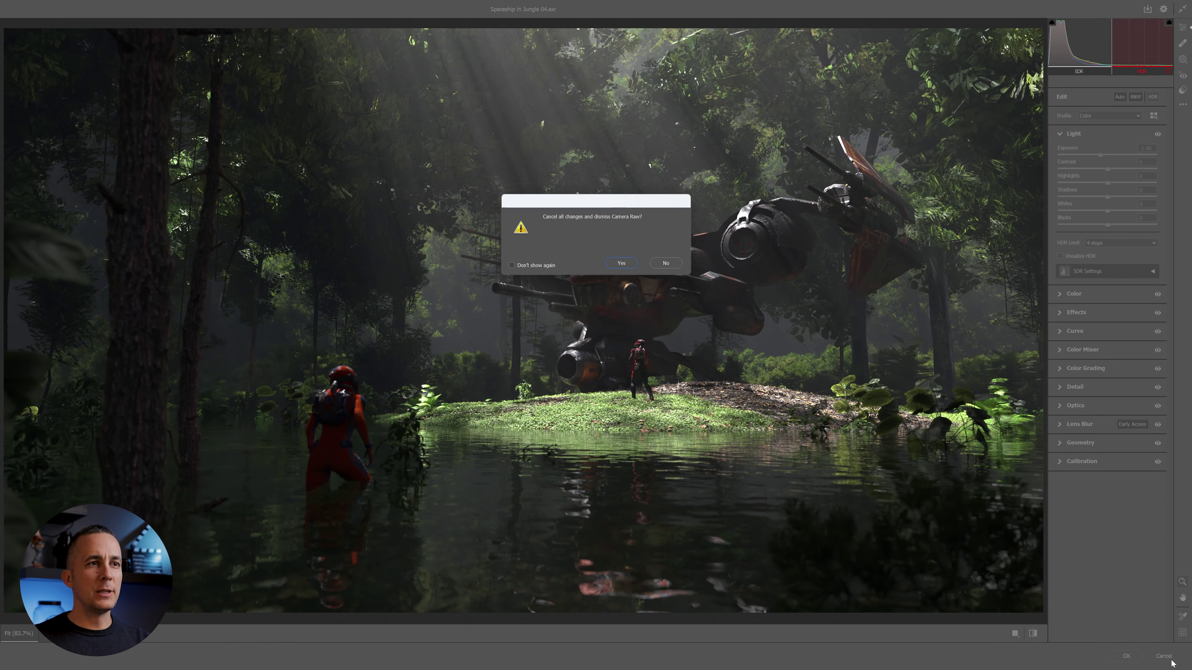
click(621, 263)
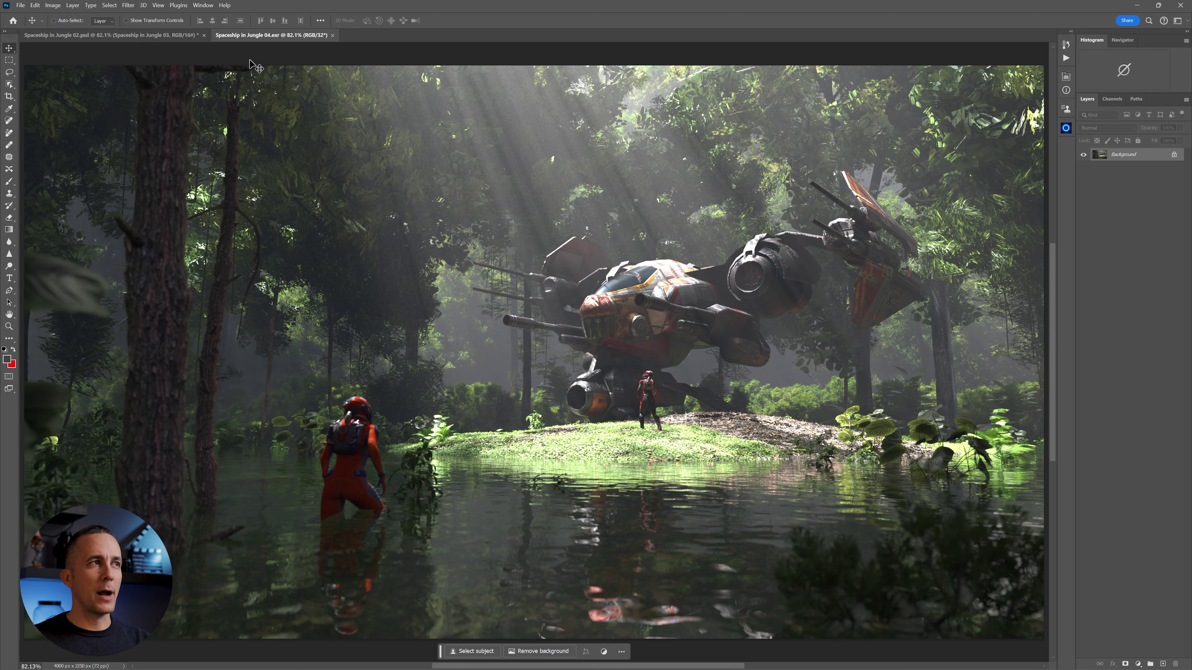
- Apply the Camera Raw filter to Spaceship in Jungle 04.exr with exposure -1.60 and raised shadows and contrast
click(58, 5)
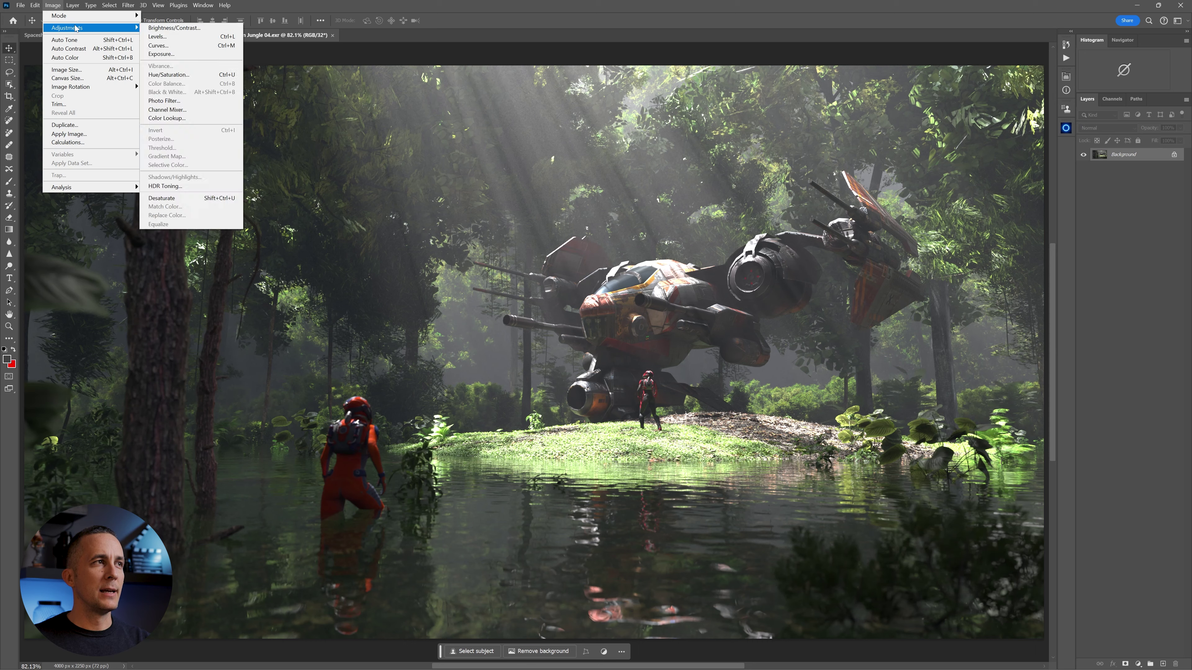
click(812, 186)
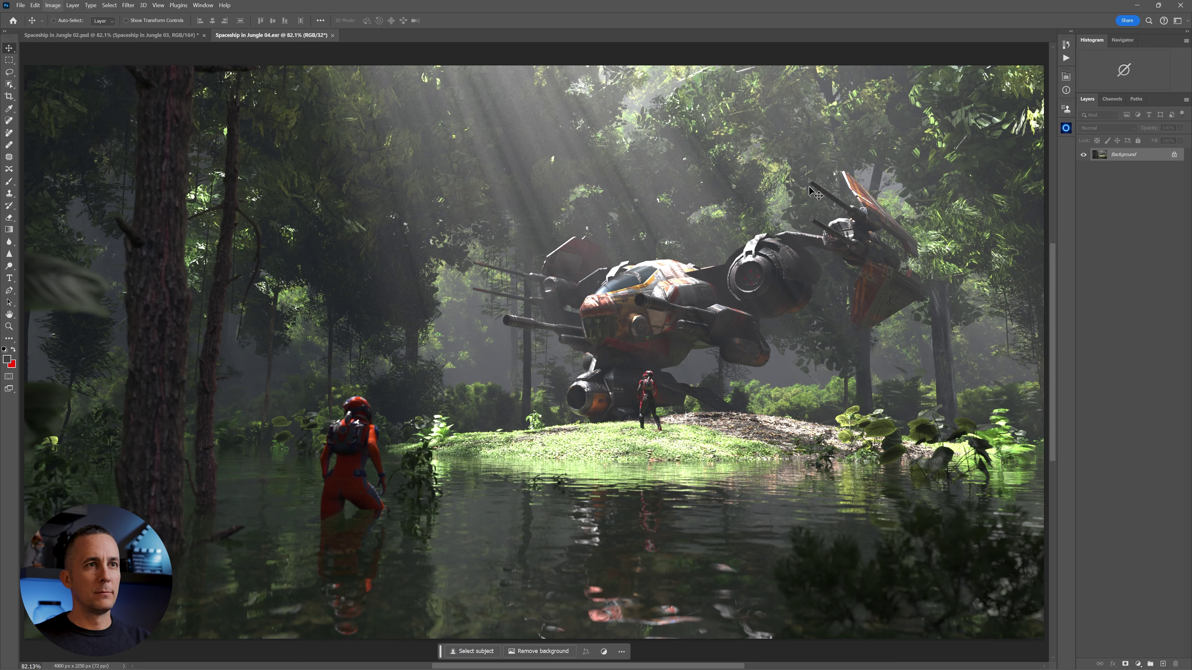
key(ctrl+shift+a)
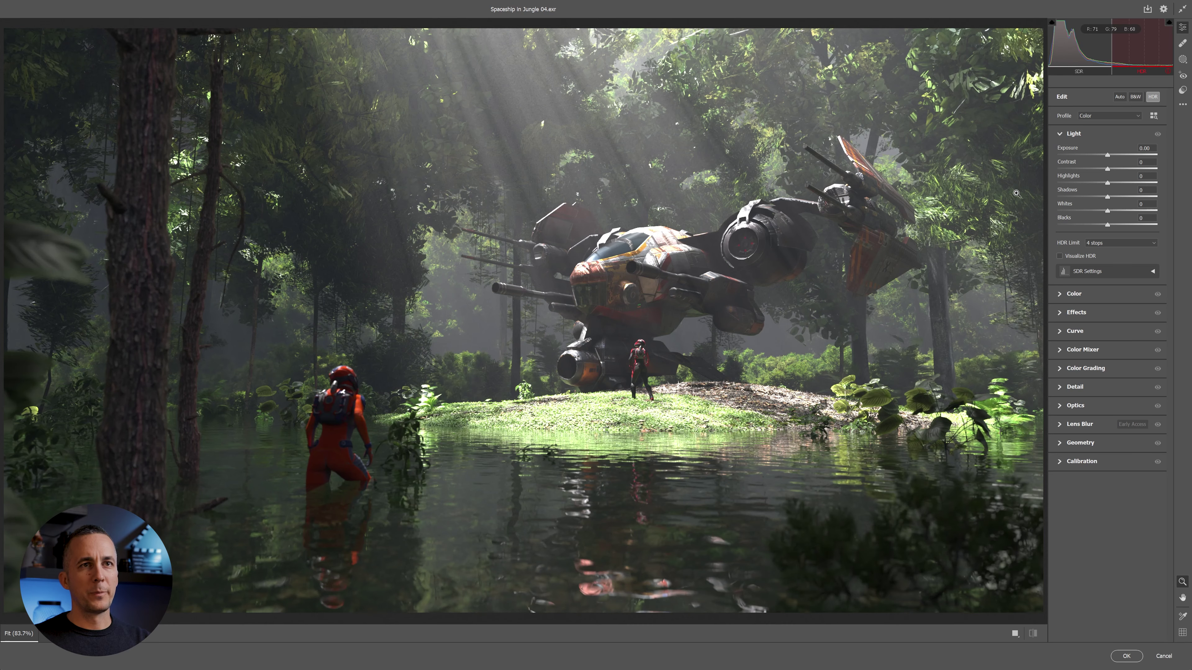
click(1097, 155)
drag(1097, 156, 1100, 155)
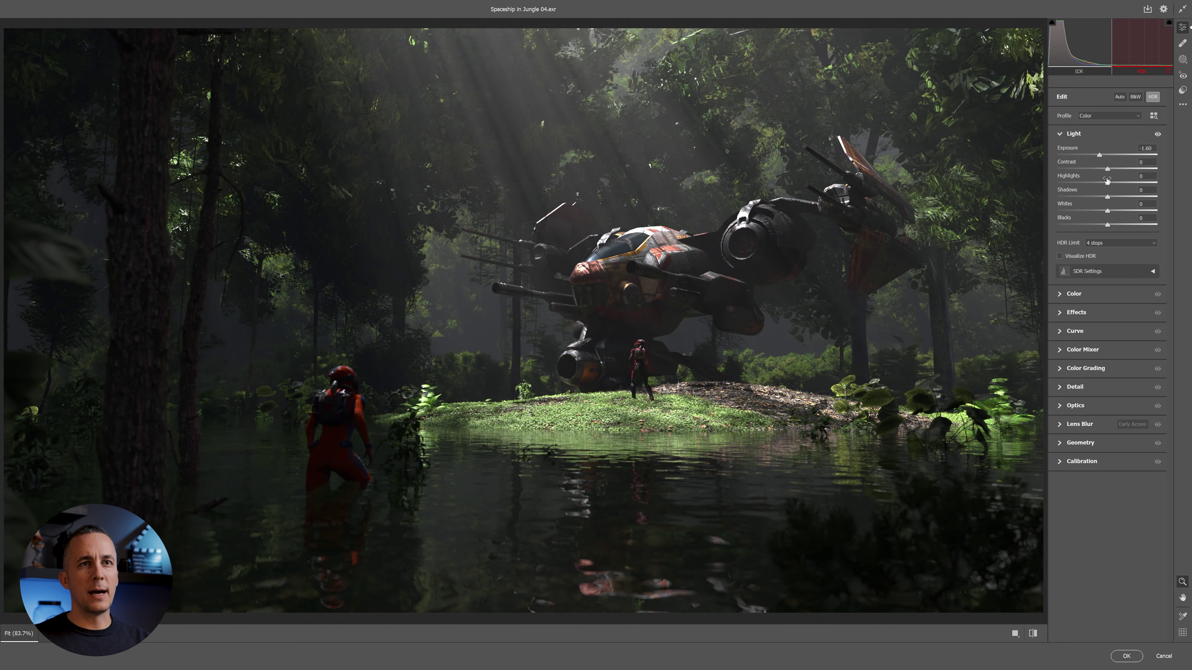
drag(1109, 195, 1117, 196)
drag(1107, 168, 1123, 168)
click(1126, 656)
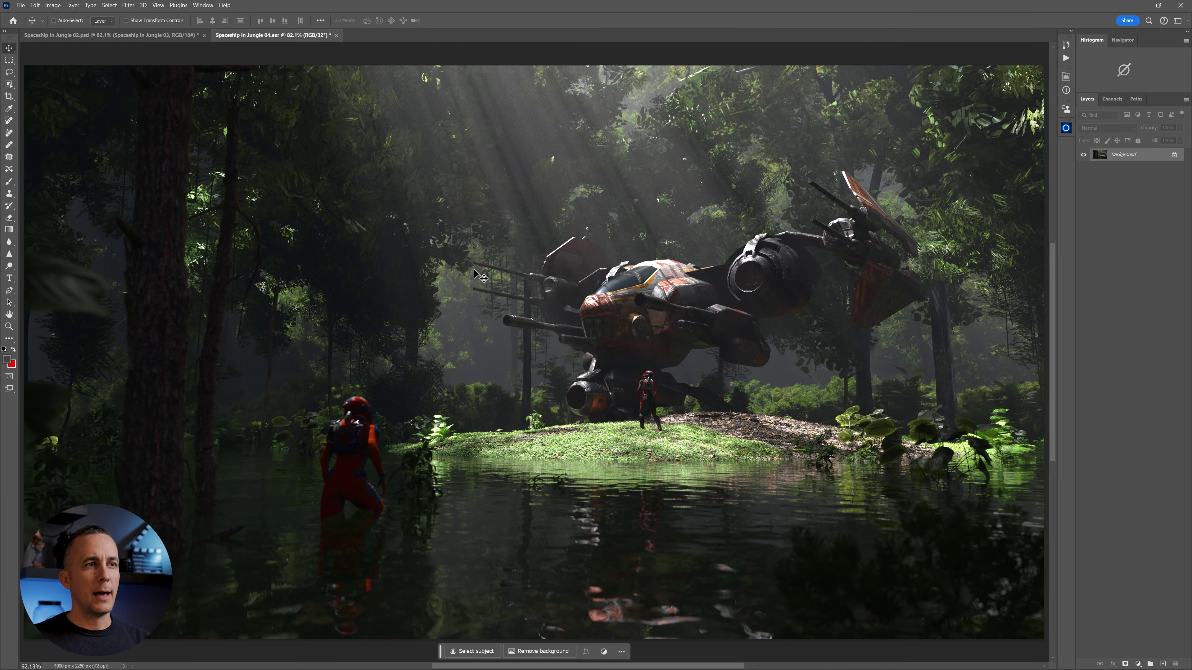
- Convert the EXR image to 16 bits per channel using the Exposure and Gamma method in HDR Toning
click(53, 6)
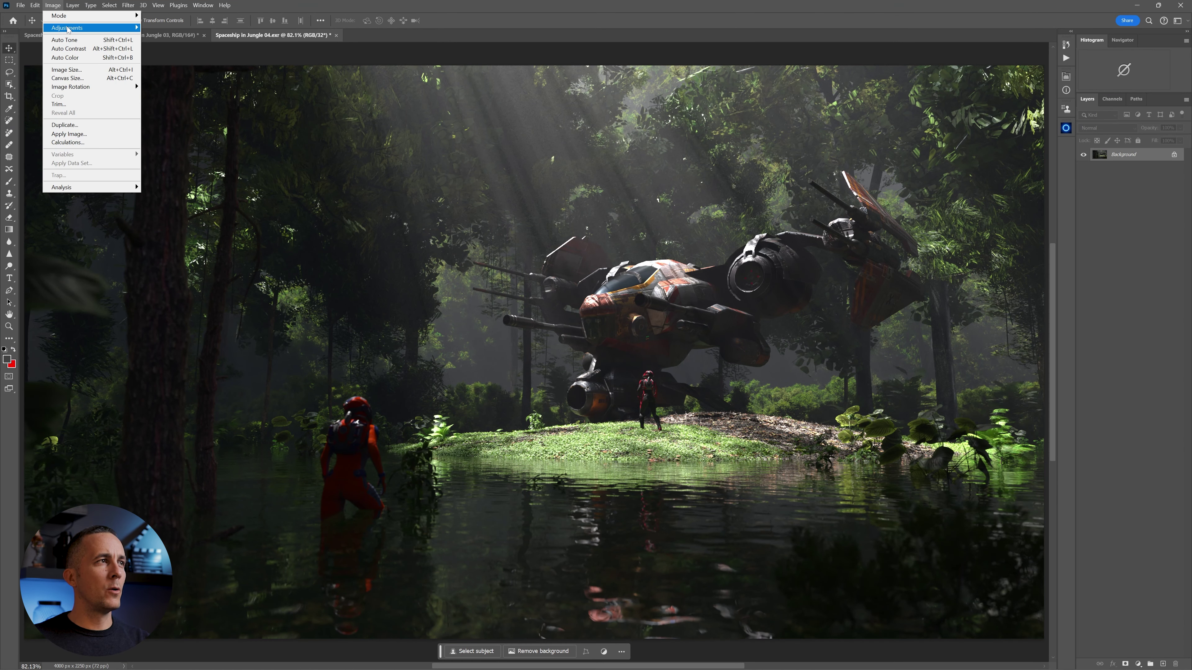
mouse_move(83, 16)
click(169, 97)
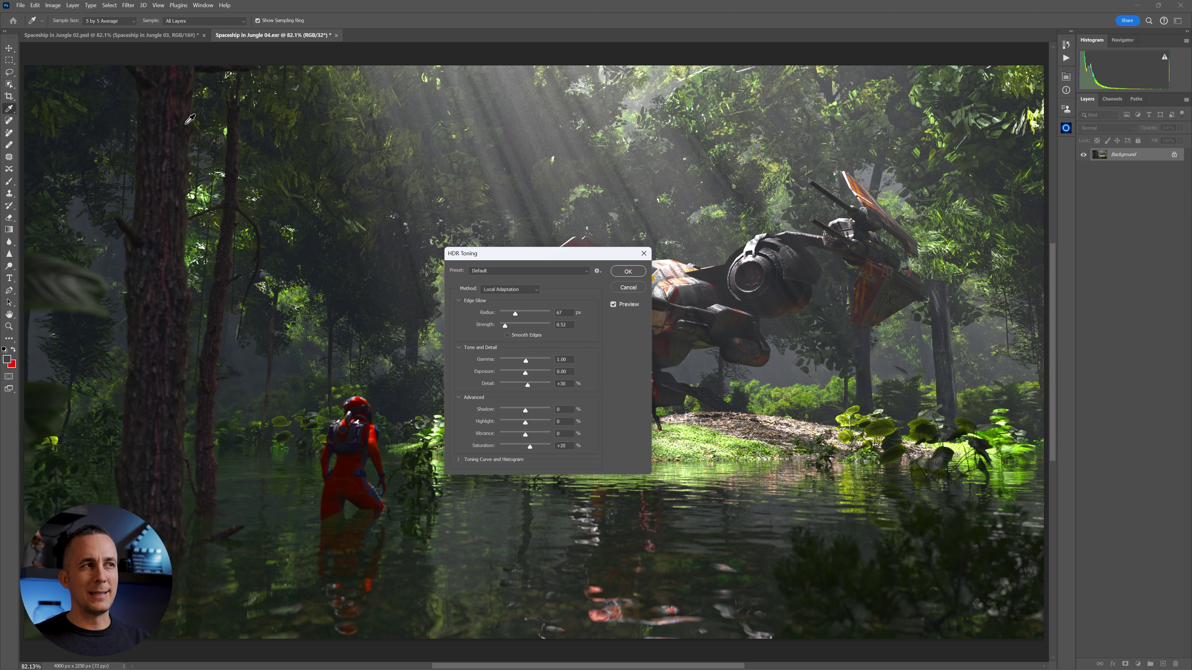
click(528, 289)
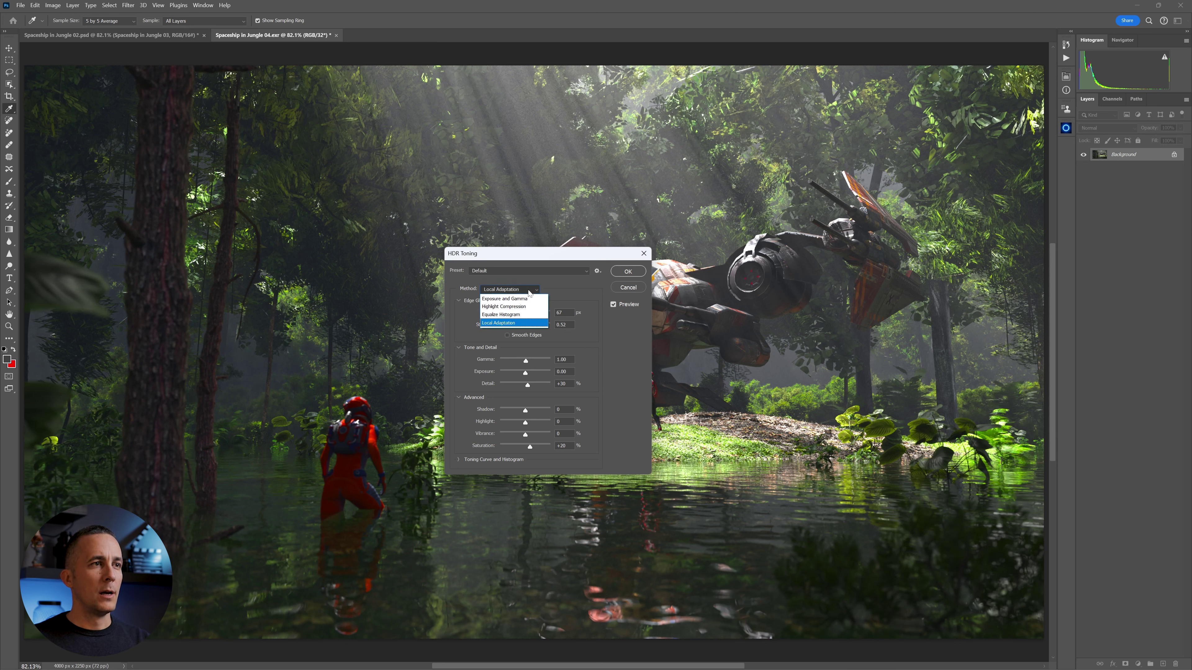
click(502, 299)
click(628, 271)
key(v)
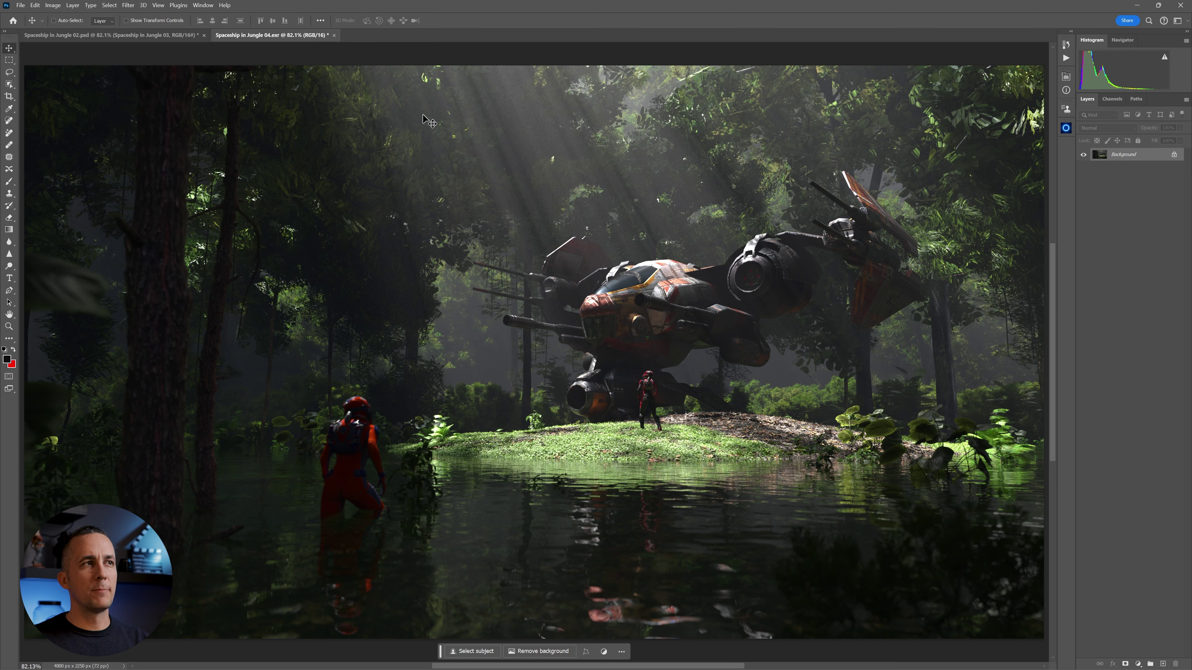
- Close Spaceship in Jungle 04.exr
click(334, 34)
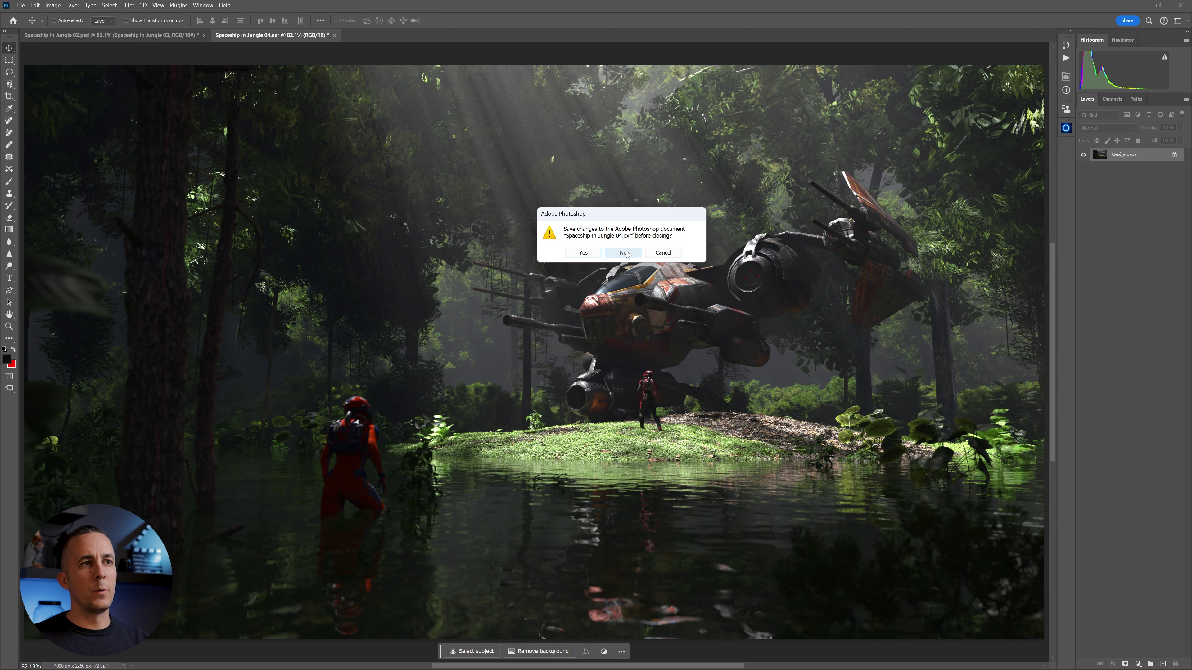